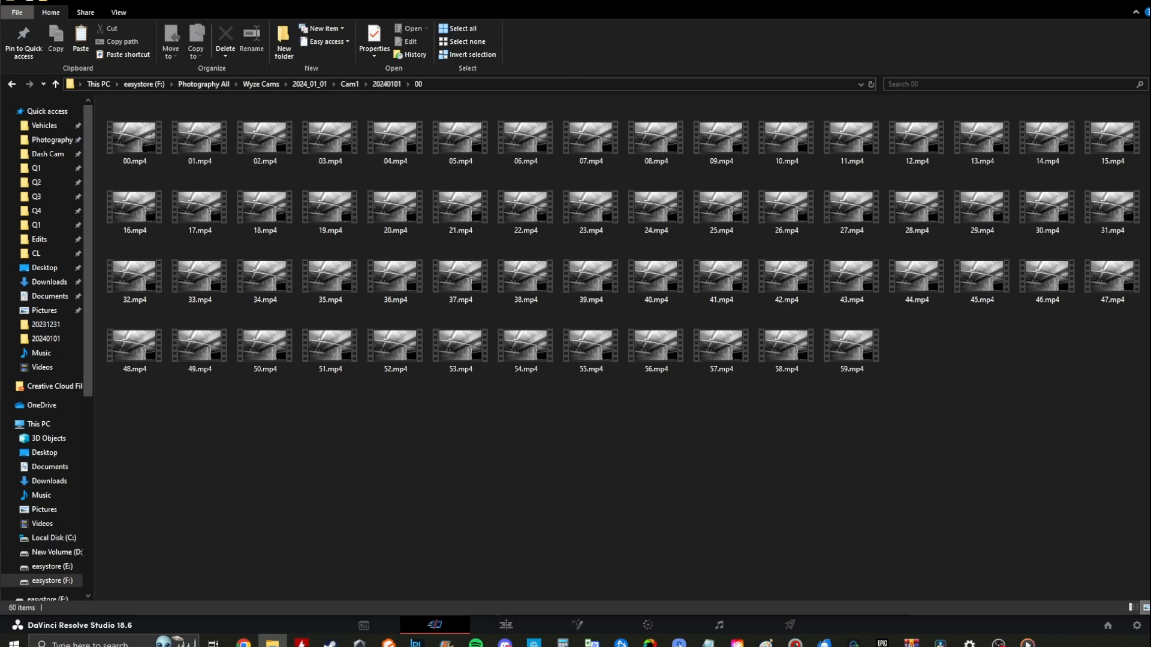
# - Play 00.mp4 from the 00 folder in Media Player, skim through its footage and close the player
pyautogui.click(330, 129)
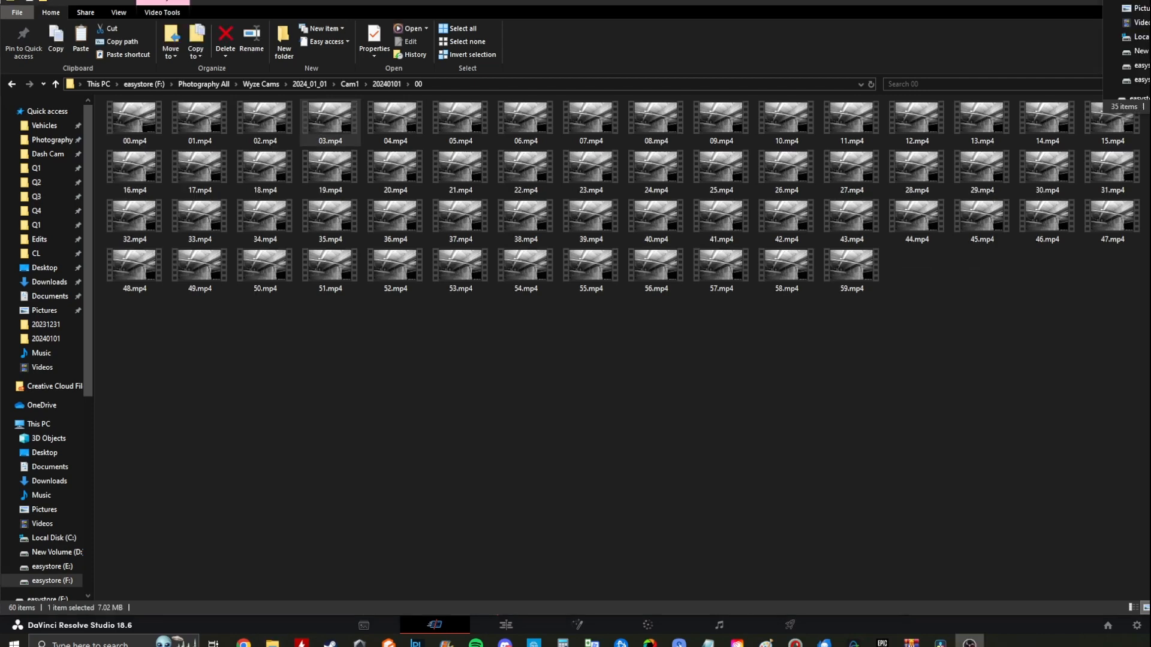
pyautogui.click(134, 120)
pyautogui.press('Return')
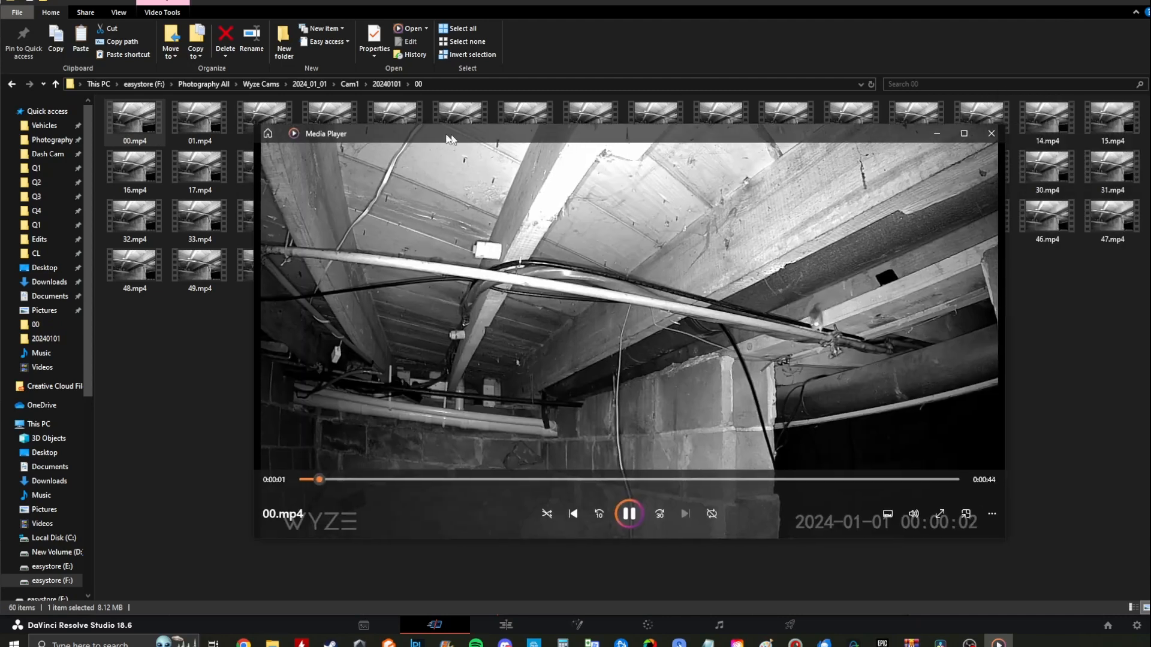
pyautogui.moveTo(233, 424); pyautogui.dragTo(870, 447)
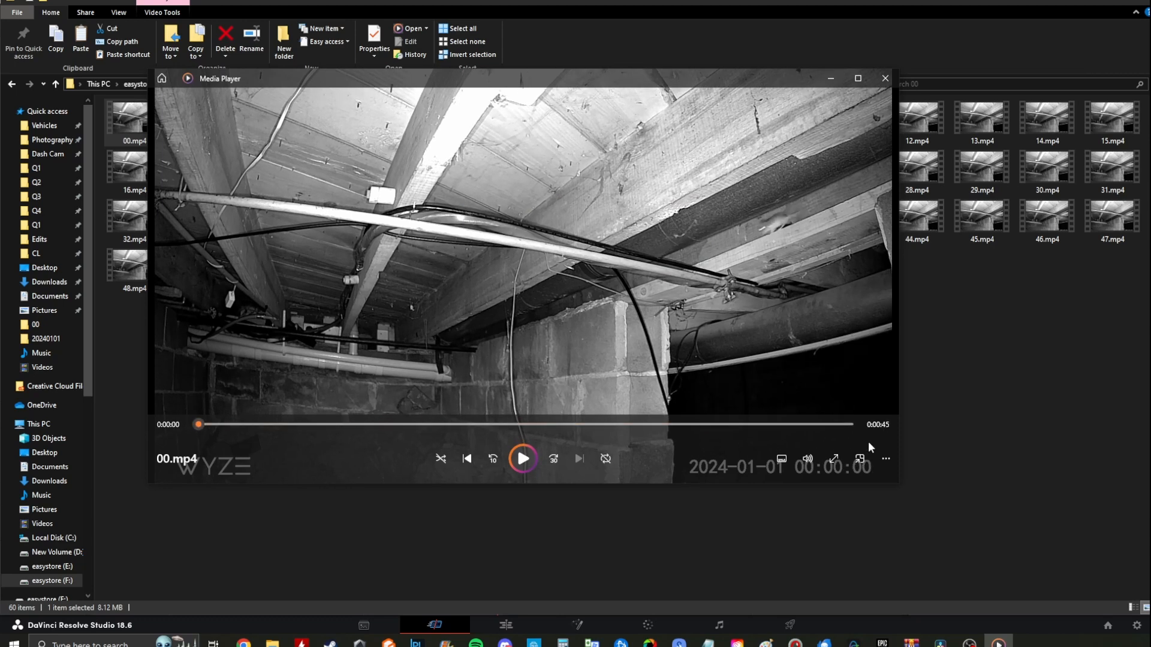
pyautogui.click(886, 78)
# - Play clips 01.mp4, 02.mp4 and 03.mp4 one after another to examine their footage, closing the player after each
pyautogui.doubleClick(213, 131)
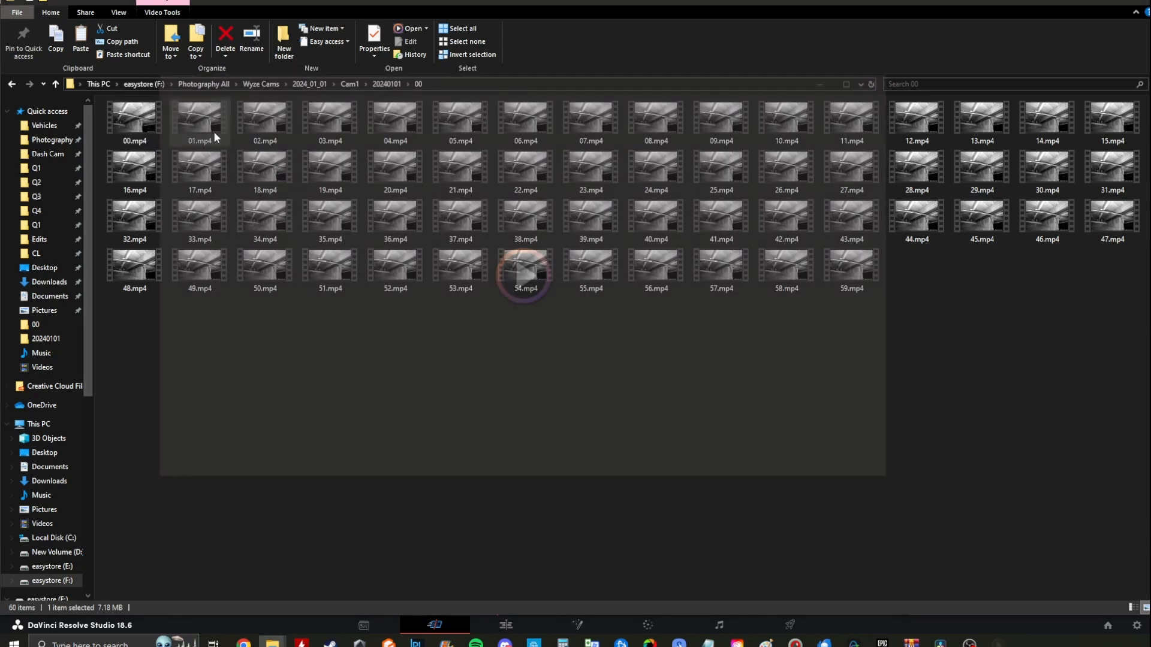
pyautogui.moveTo(210, 424); pyautogui.dragTo(825, 426)
pyautogui.click(885, 78)
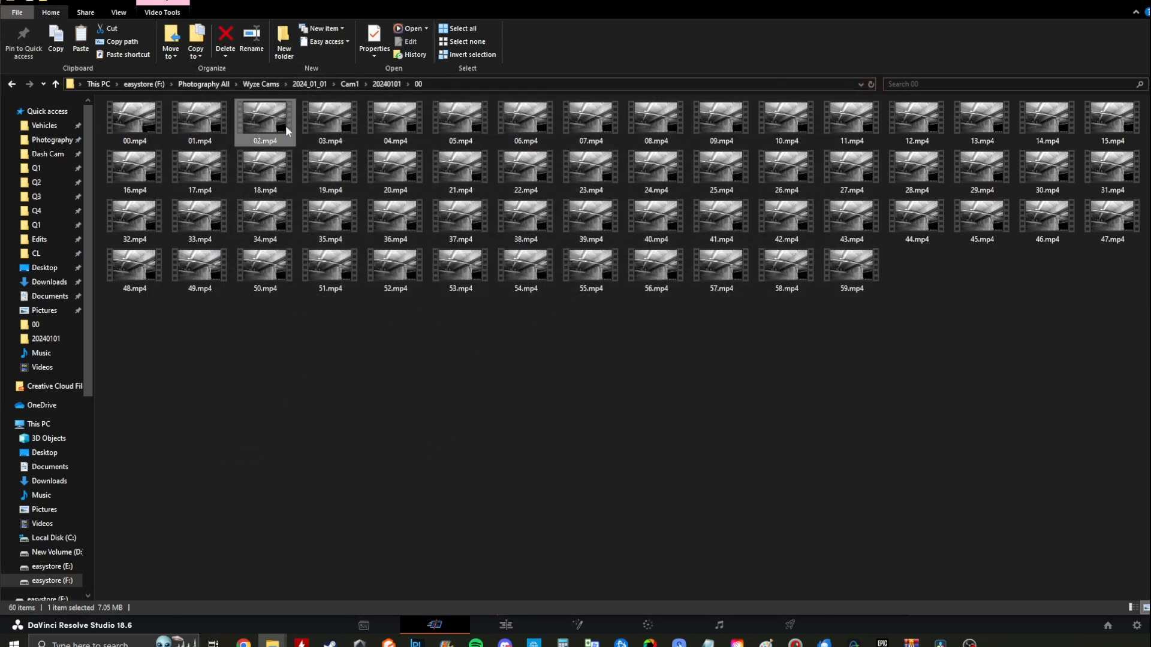
pyautogui.doubleClick(265, 120)
pyautogui.moveTo(207, 424); pyautogui.dragTo(884, 412)
pyautogui.click(885, 78)
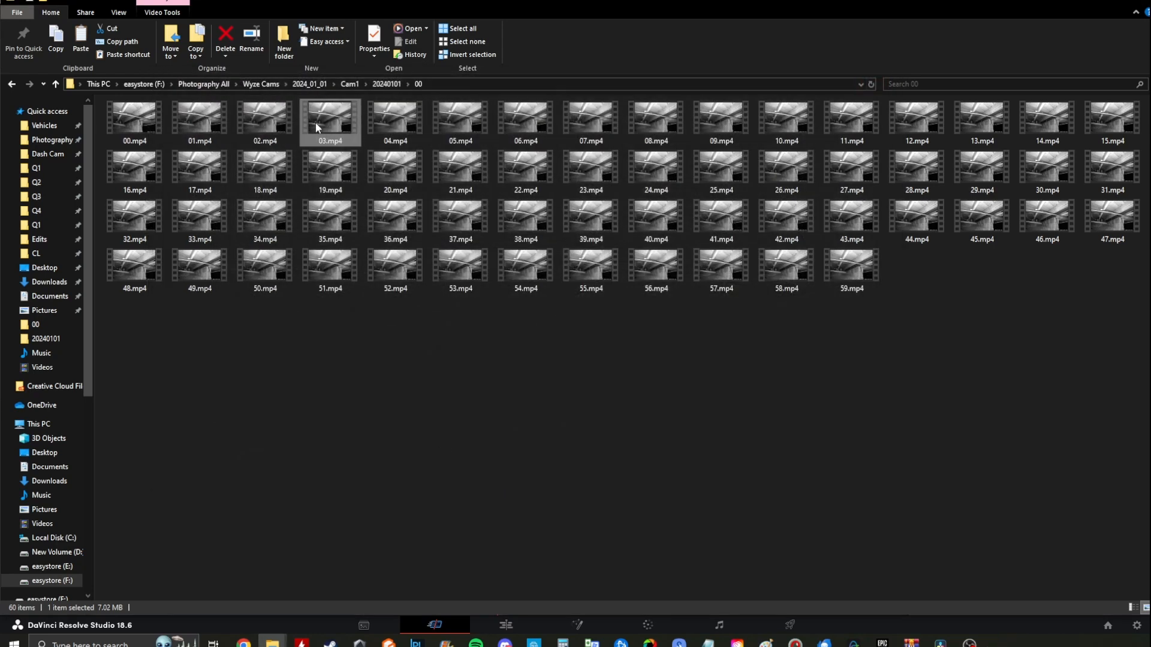
pyautogui.doubleClick(316, 125)
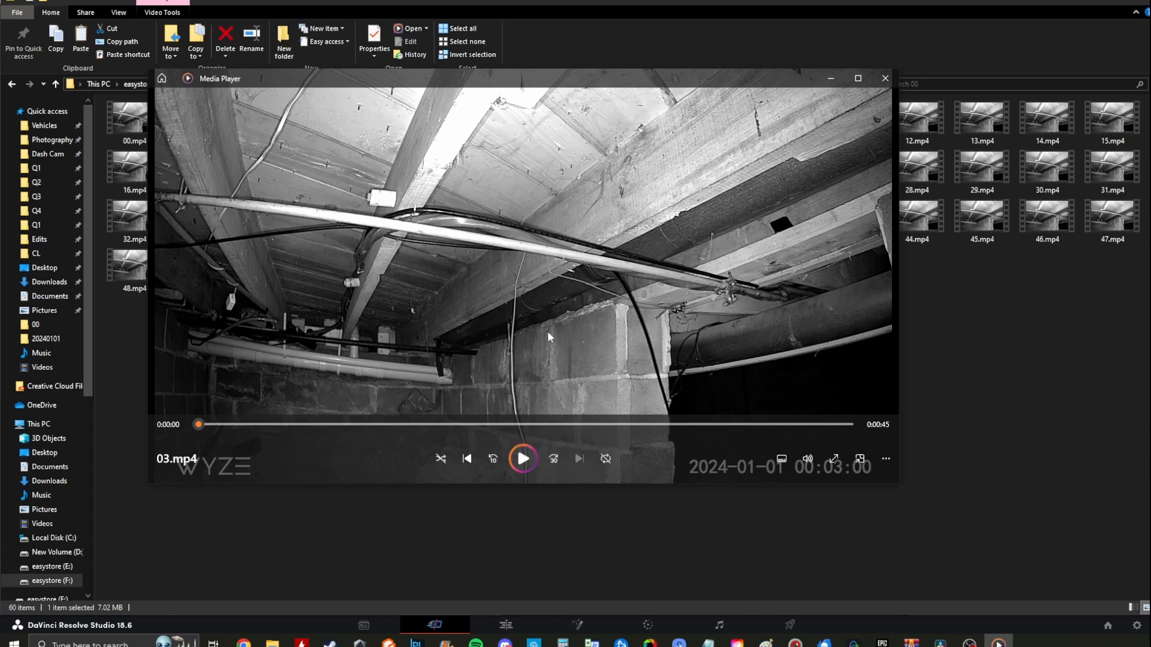
pyautogui.click(884, 79)
# - Return to the 20240101 folder and highlight the combined folder, concatenate.bat, ffmpeg.exe, files.txt and output.mp4
pyautogui.hotkey('alt', 'Left')
pyautogui.moveTo(514, 441); pyautogui.dragTo(123, 384)
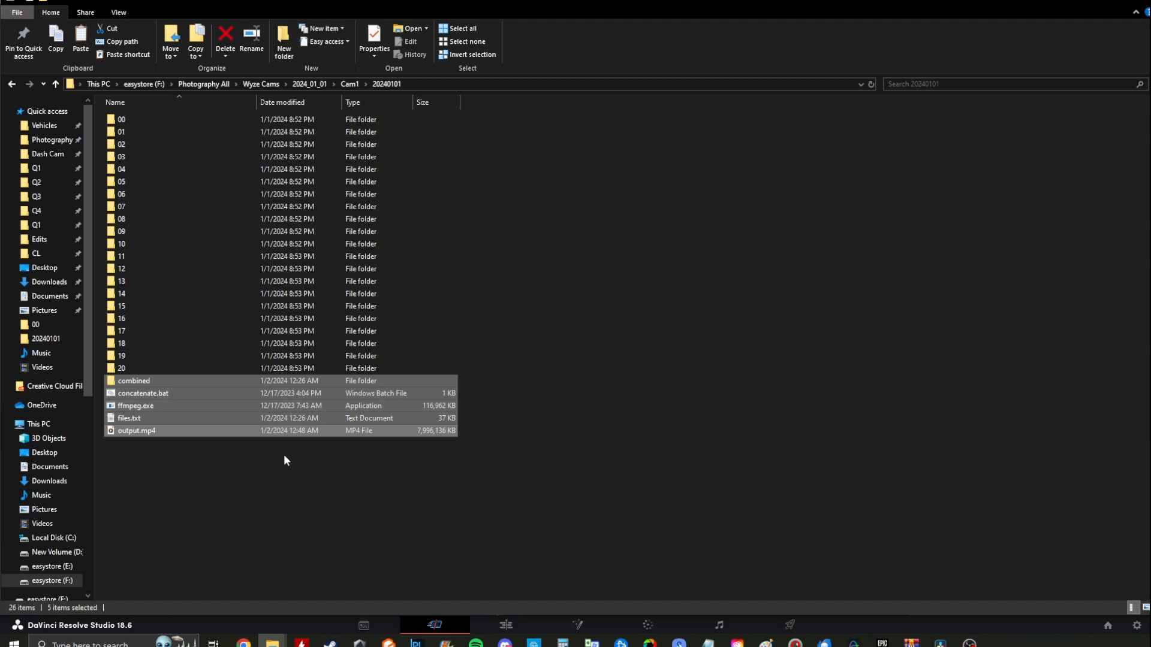
pyautogui.click(257, 446)
# - Play output.mp4 and skip forward in 30-second jumps to about 1:58:50, examining the footage across the original clip boundaries
pyautogui.doubleClick(203, 431)
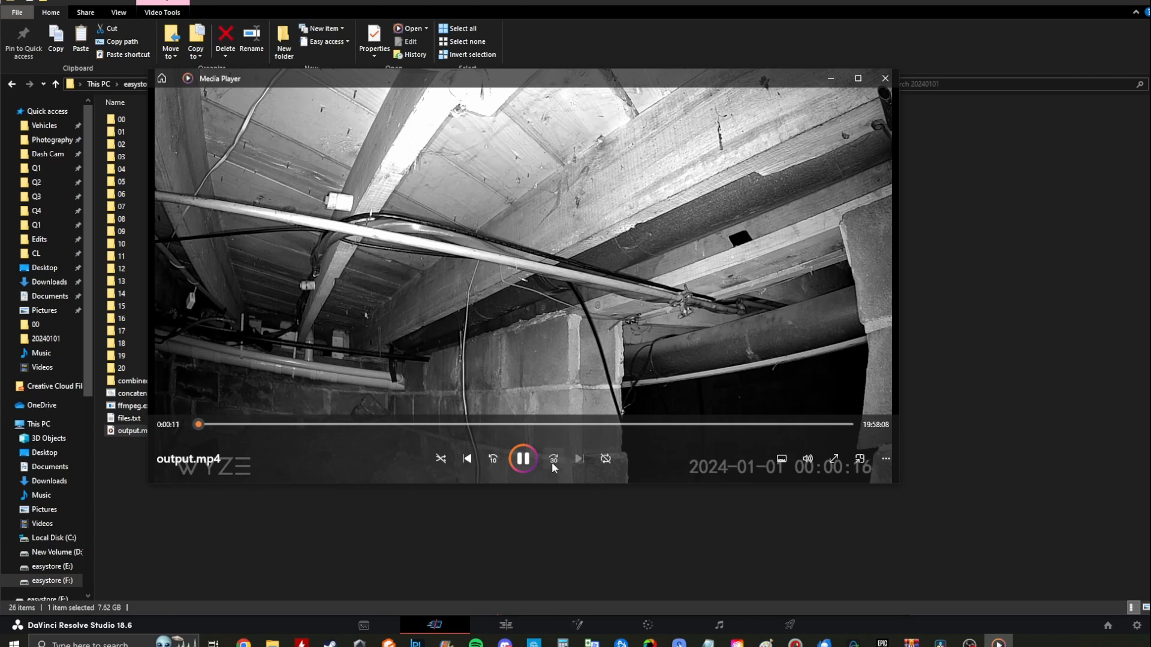
pyautogui.click(553, 460)
pyautogui.click(552, 459)
pyautogui.click(553, 460)
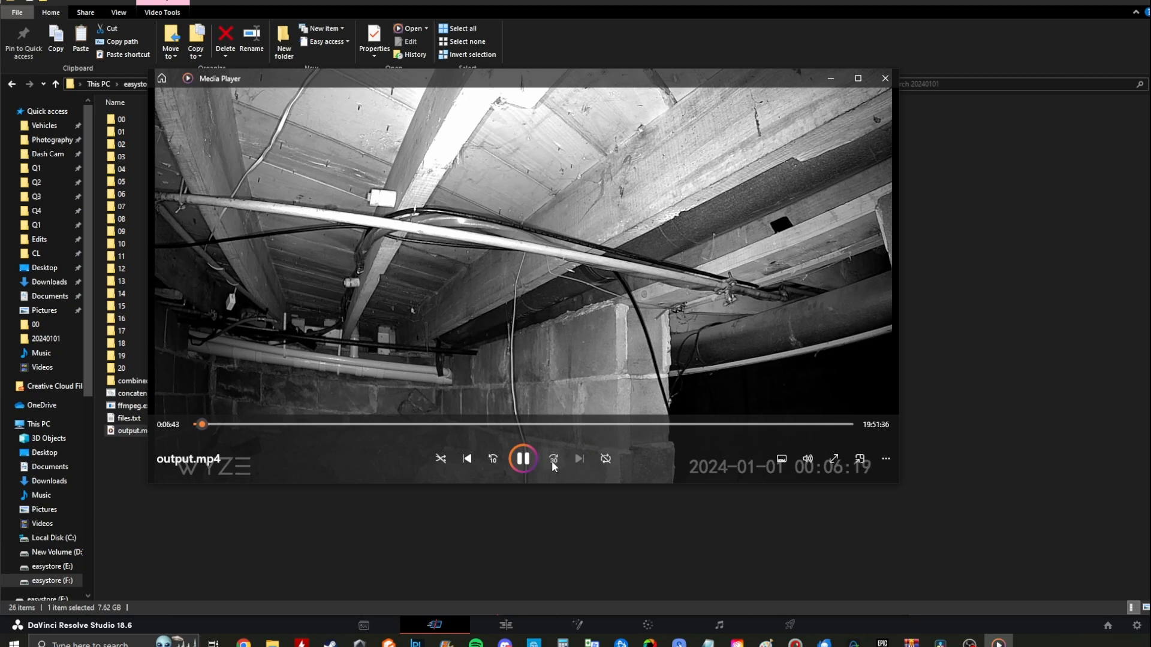
pyautogui.click(553, 459)
pyautogui.click(553, 460)
pyautogui.click(553, 460)
pyautogui.click(552, 460)
pyautogui.click(552, 459)
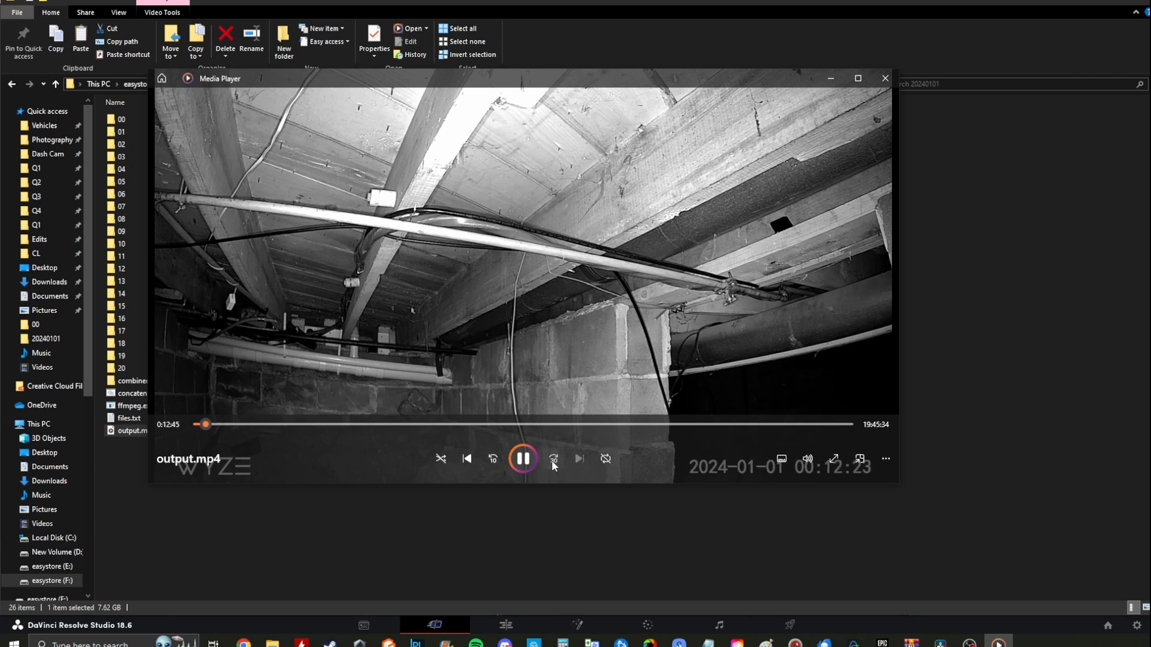
pyautogui.click(553, 460)
pyautogui.click(553, 460)
pyautogui.click(552, 460)
pyautogui.click(552, 460)
pyautogui.click(552, 460)
pyautogui.click(552, 460)
pyautogui.click(552, 459)
pyautogui.click(553, 460)
pyautogui.click(553, 459)
pyautogui.click(552, 460)
pyautogui.click(553, 460)
pyautogui.click(552, 460)
pyautogui.click(552, 460)
pyautogui.click(553, 460)
pyautogui.click(553, 460)
pyautogui.click(553, 459)
pyautogui.click(552, 460)
pyautogui.click(553, 460)
pyautogui.click(552, 460)
pyautogui.click(553, 459)
pyautogui.click(553, 459)
pyautogui.click(553, 459)
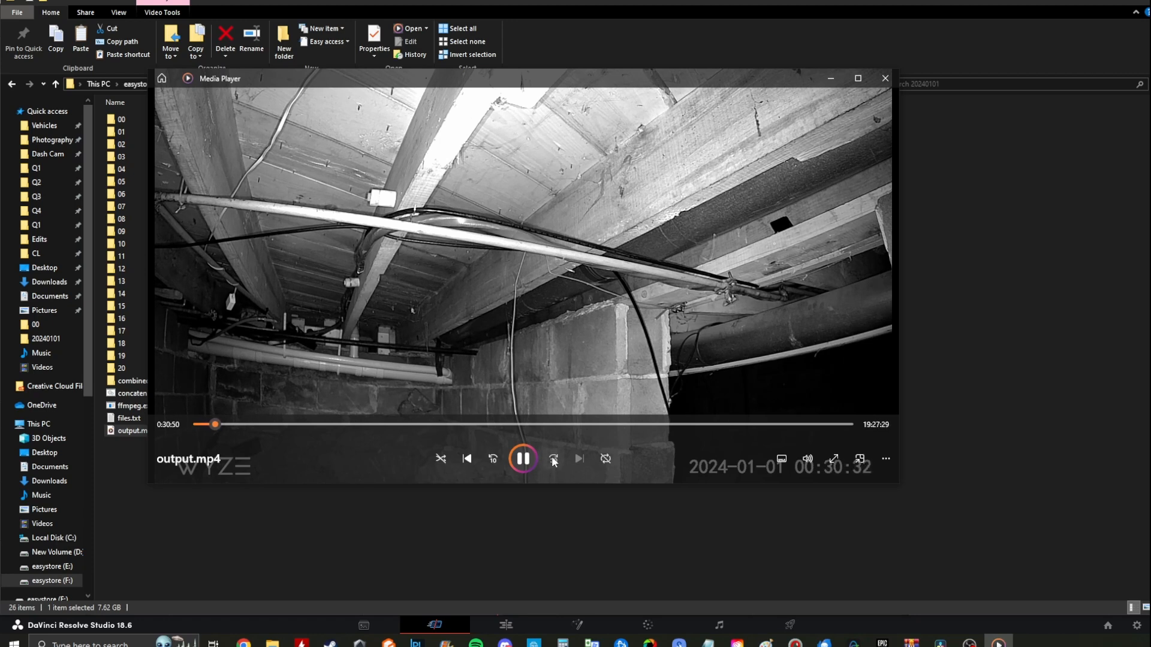
pyautogui.click(552, 459)
pyautogui.click(553, 459)
pyautogui.click(552, 460)
pyautogui.click(553, 459)
pyautogui.click(553, 460)
pyautogui.click(553, 459)
pyautogui.click(552, 460)
pyautogui.click(552, 459)
pyautogui.click(552, 460)
pyautogui.click(553, 460)
pyautogui.click(552, 460)
pyautogui.click(553, 460)
pyautogui.click(552, 460)
pyautogui.click(552, 460)
pyautogui.click(553, 459)
pyautogui.click(552, 460)
pyautogui.click(552, 460)
pyautogui.click(553, 460)
pyautogui.click(552, 460)
pyautogui.click(552, 460)
pyautogui.click(552, 460)
pyautogui.click(552, 460)
pyautogui.click(553, 460)
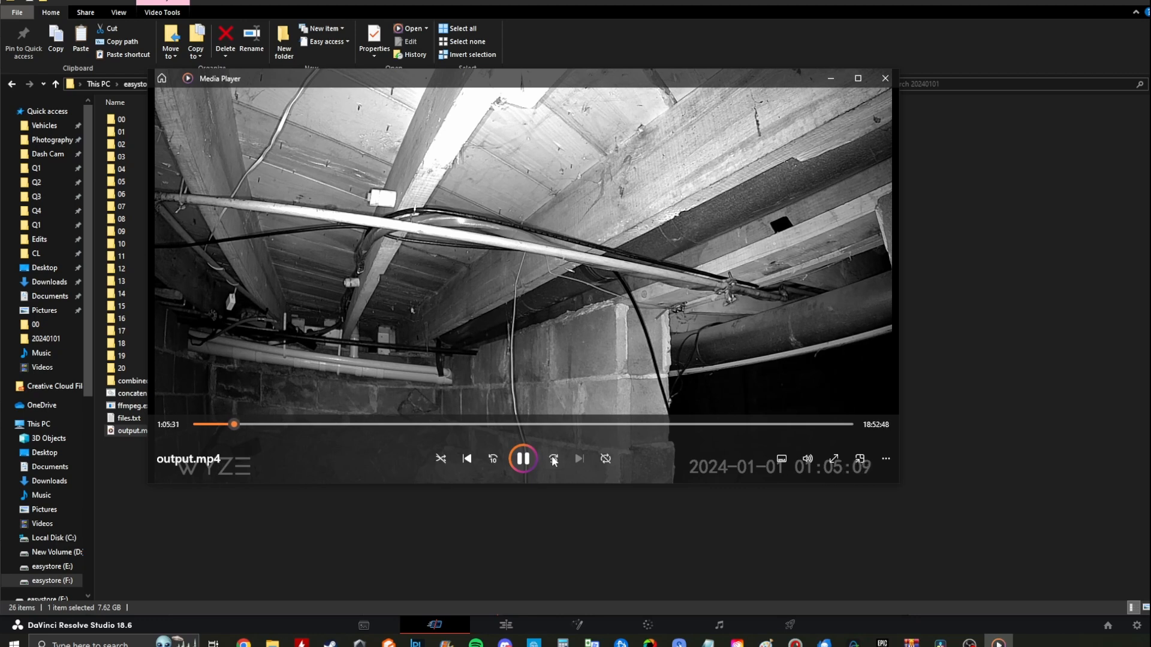
pyautogui.tripleClick(552, 460)
pyautogui.doubleClick(552, 460)
pyautogui.tripleClick(552, 460)
pyautogui.doubleClick(553, 460)
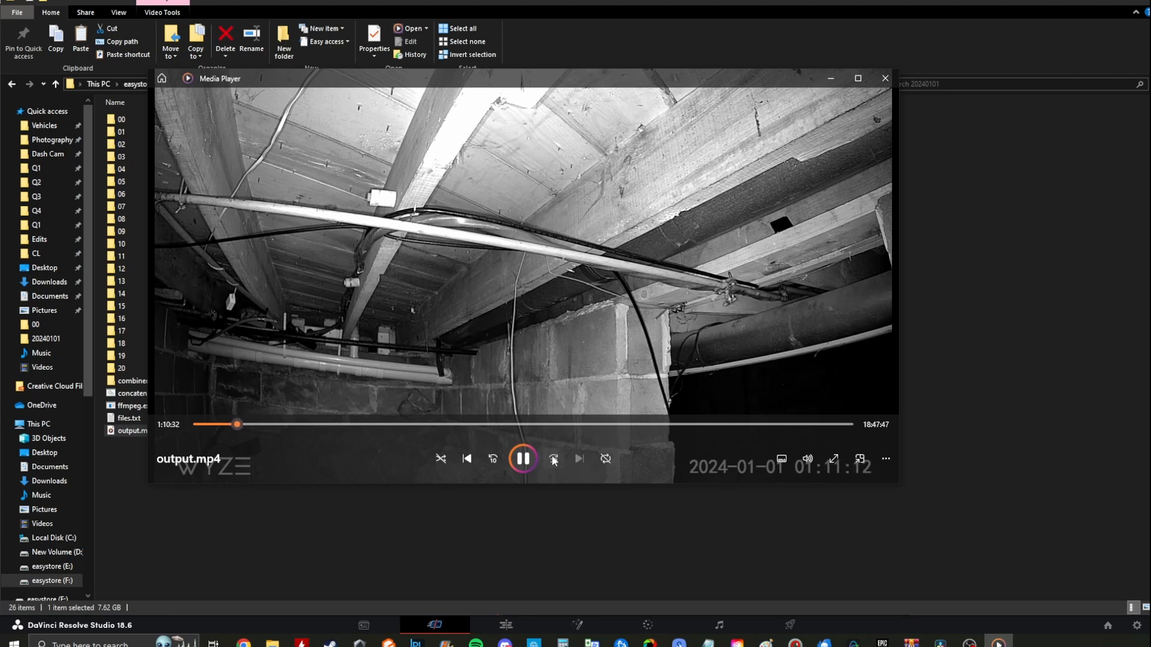
pyautogui.tripleClick(552, 459)
pyautogui.tripleClick(553, 459)
pyautogui.tripleClick(552, 459)
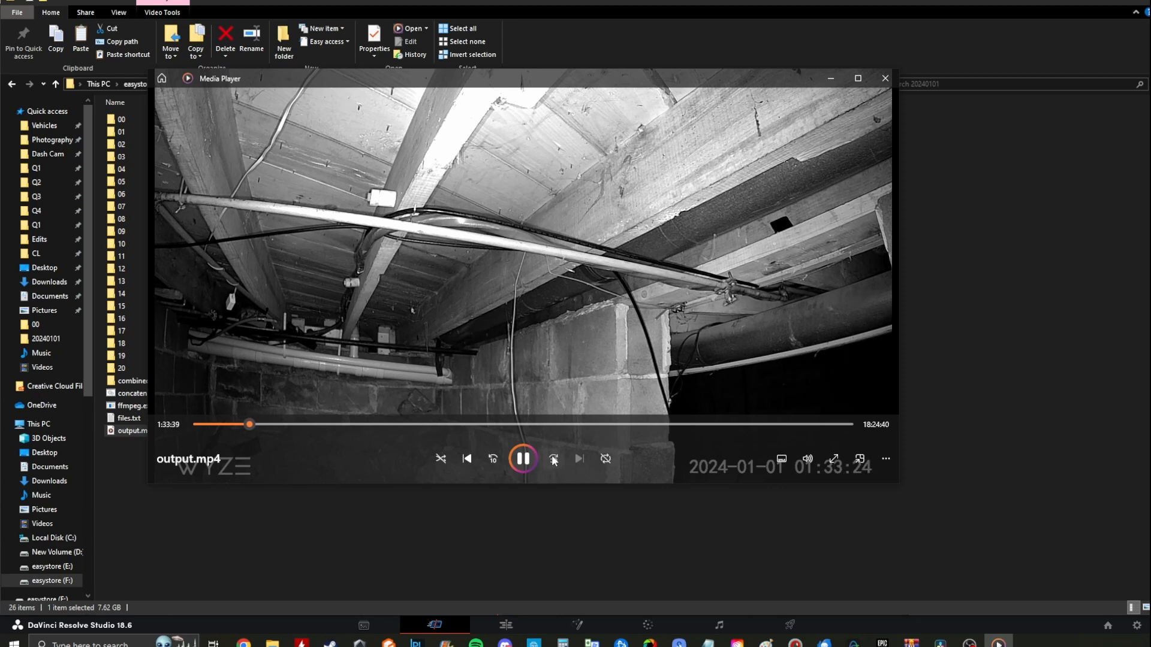
pyautogui.tripleClick(553, 460)
pyautogui.doubleClick(552, 460)
pyautogui.tripleClick(554, 459)
pyautogui.doubleClick(554, 460)
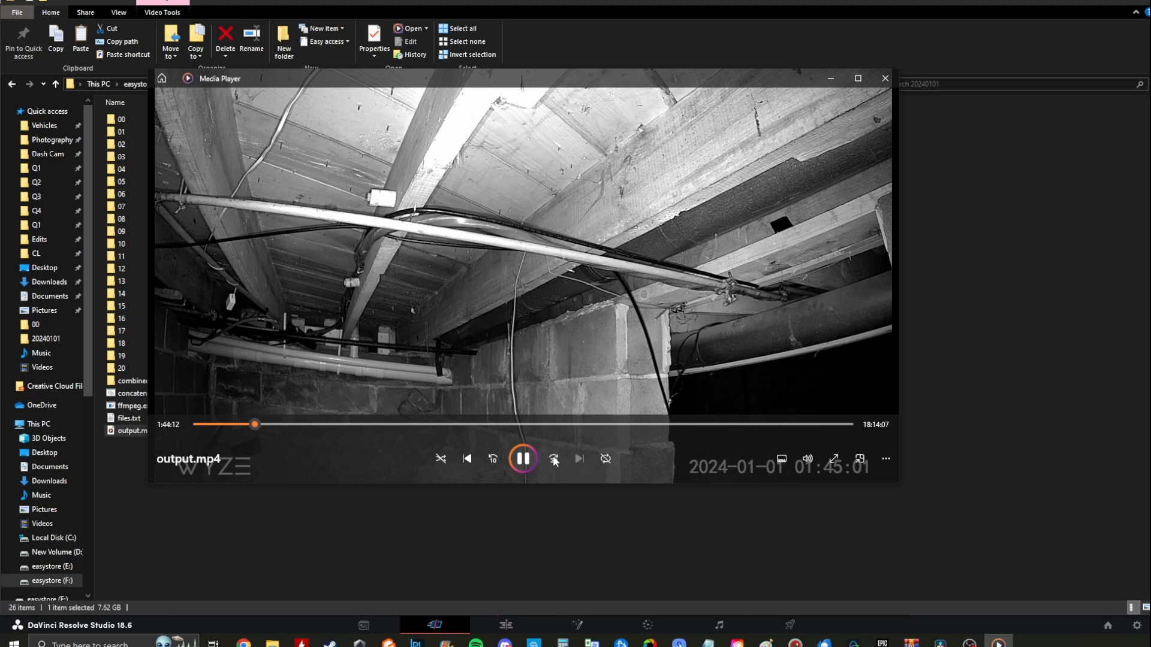
pyautogui.tripleClick(553, 459)
pyautogui.doubleClick(554, 459)
pyautogui.doubleClick(554, 460)
pyautogui.tripleClick(554, 459)
pyautogui.doubleClick(554, 460)
pyautogui.doubleClick(554, 460)
pyautogui.doubleClick(553, 460)
pyautogui.doubleClick(554, 459)
pyautogui.doubleClick(555, 459)
pyautogui.doubleClick(555, 460)
pyautogui.doubleClick(555, 459)
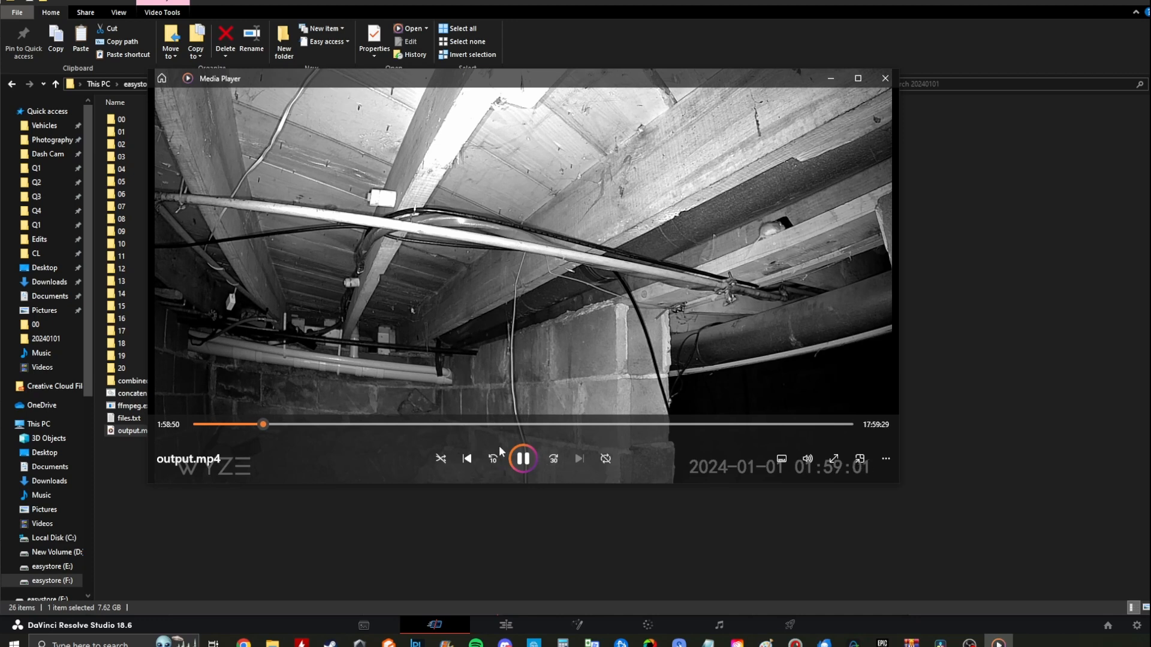
# - Rewind output.mp4 in 10-second jumps to before about 1:57:33 to review the footage around the hole in the beam
pyautogui.click(493, 460)
pyautogui.click(492, 459)
pyautogui.doubleClick(492, 460)
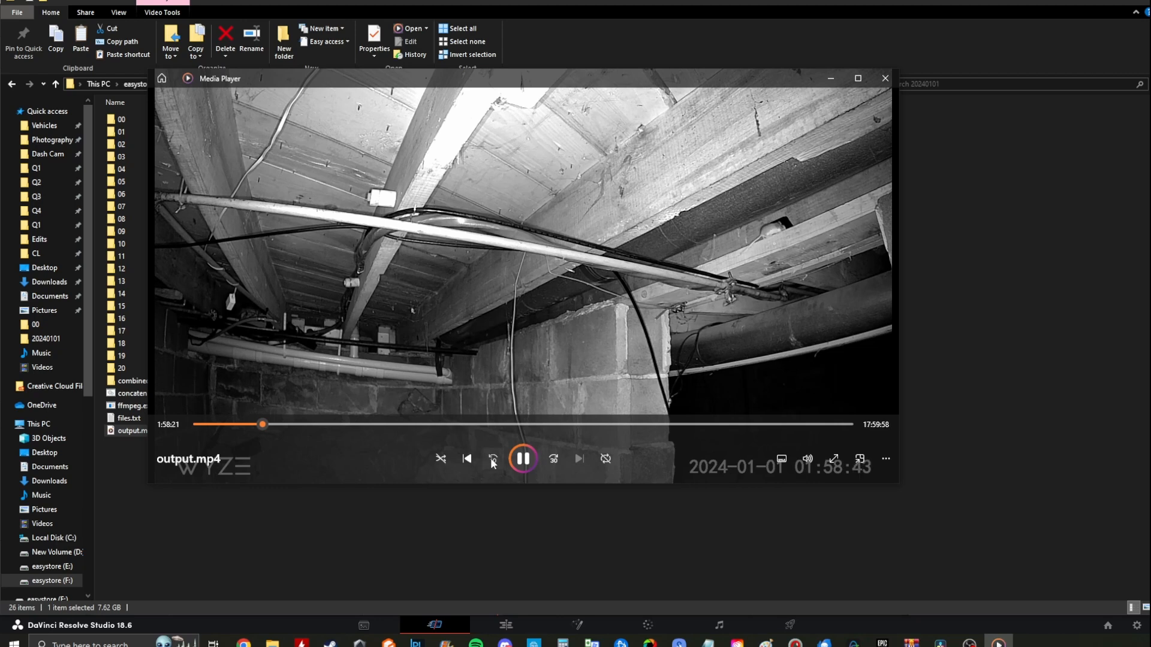
pyautogui.click(492, 459)
pyautogui.click(493, 459)
pyautogui.click(493, 459)
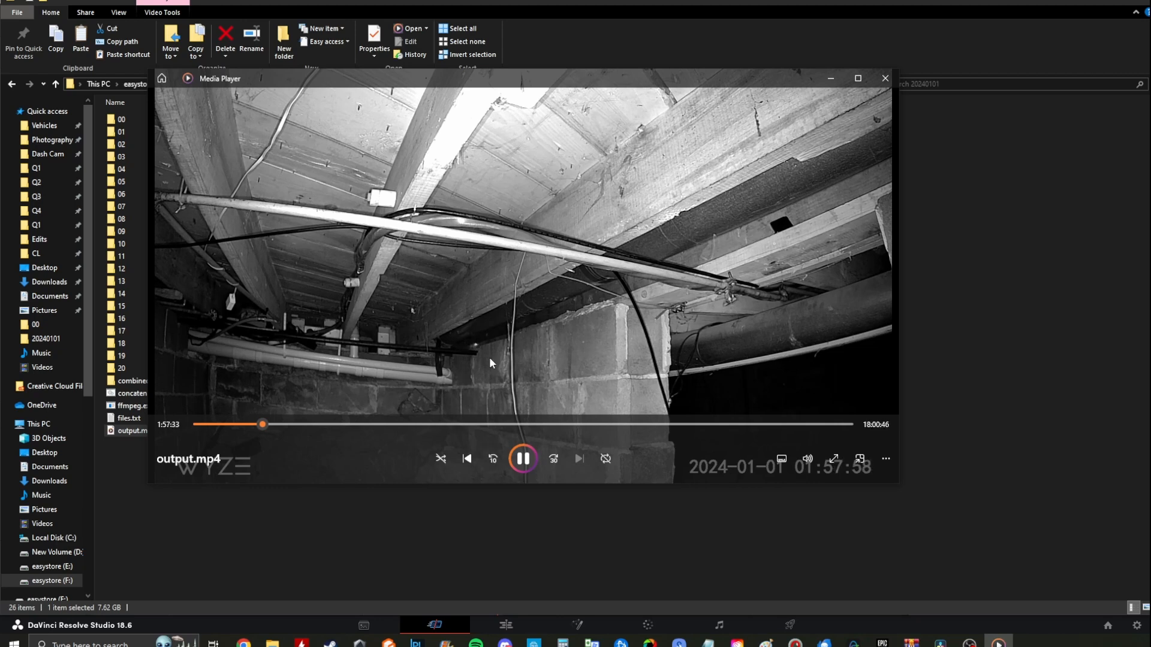
pyautogui.click(492, 456)
pyautogui.click(492, 457)
# - Skip forward through output.mp4 in 30-second jumps past 2:02:15 to examine the footage after the reviewed section
pyautogui.click(554, 460)
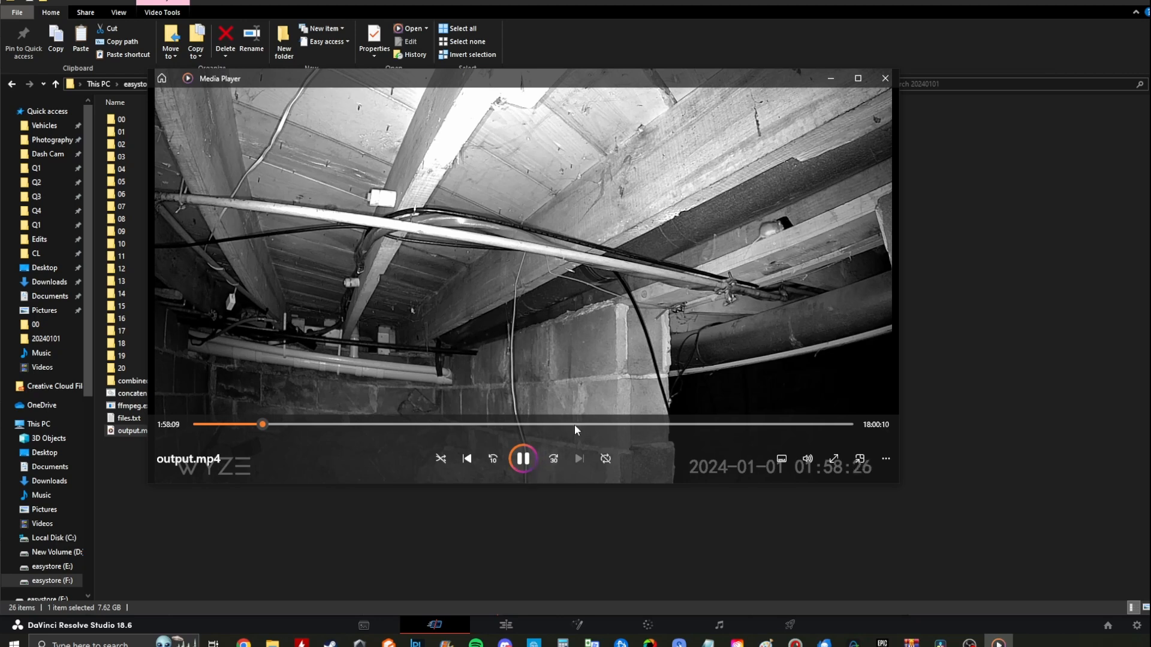
pyautogui.click(556, 465)
pyautogui.click(554, 458)
pyautogui.click(553, 459)
pyautogui.click(552, 460)
pyautogui.click(552, 461)
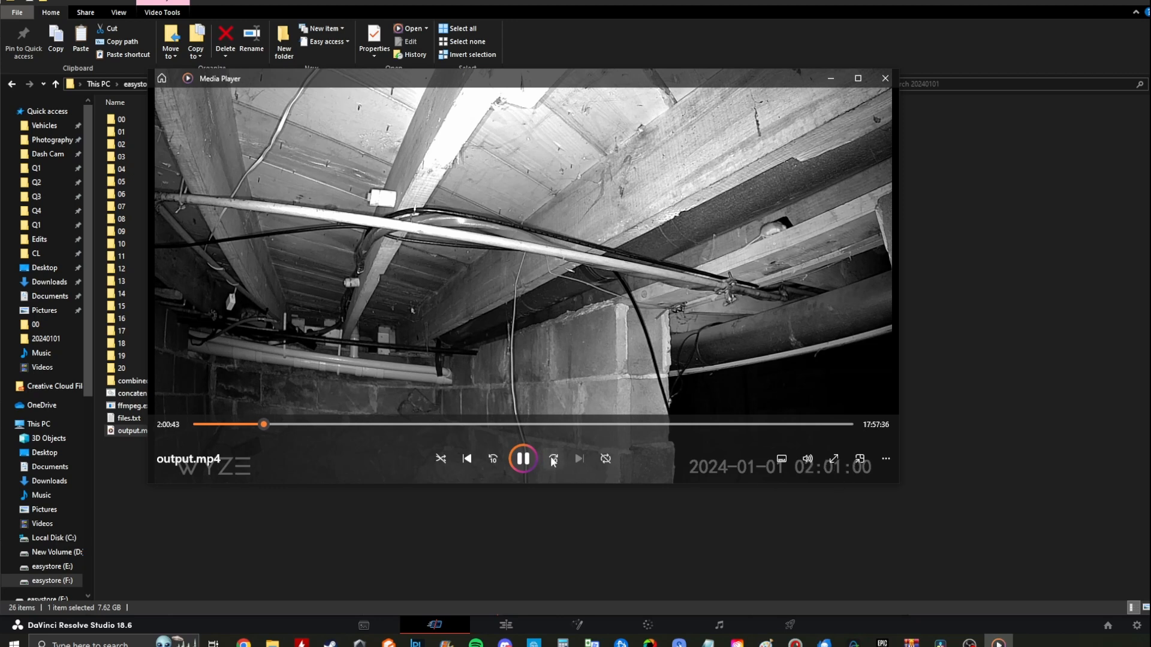
pyautogui.click(552, 461)
pyautogui.click(552, 461)
pyautogui.click(552, 461)
pyautogui.click(552, 461)
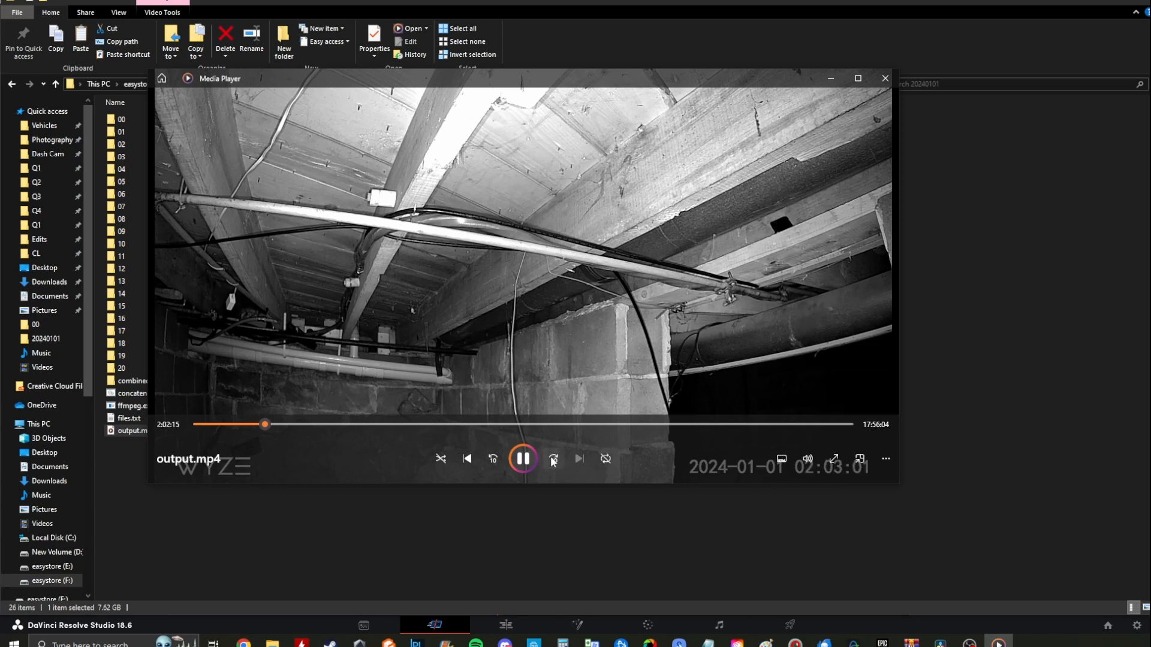
pyautogui.click(552, 460)
pyautogui.click(551, 461)
pyautogui.click(552, 461)
pyautogui.click(552, 461)
pyautogui.click(552, 461)
pyautogui.click(552, 460)
pyautogui.click(552, 461)
pyautogui.click(552, 461)
pyautogui.click(552, 460)
pyautogui.click(552, 461)
pyautogui.click(552, 461)
pyautogui.click(552, 460)
pyautogui.click(552, 461)
pyautogui.click(552, 461)
pyautogui.click(552, 461)
pyautogui.click(552, 461)
pyautogui.click(552, 461)
pyautogui.click(552, 461)
pyautogui.click(552, 461)
pyautogui.click(552, 461)
pyautogui.click(552, 461)
pyautogui.click(552, 461)
pyautogui.click(552, 460)
pyautogui.click(552, 460)
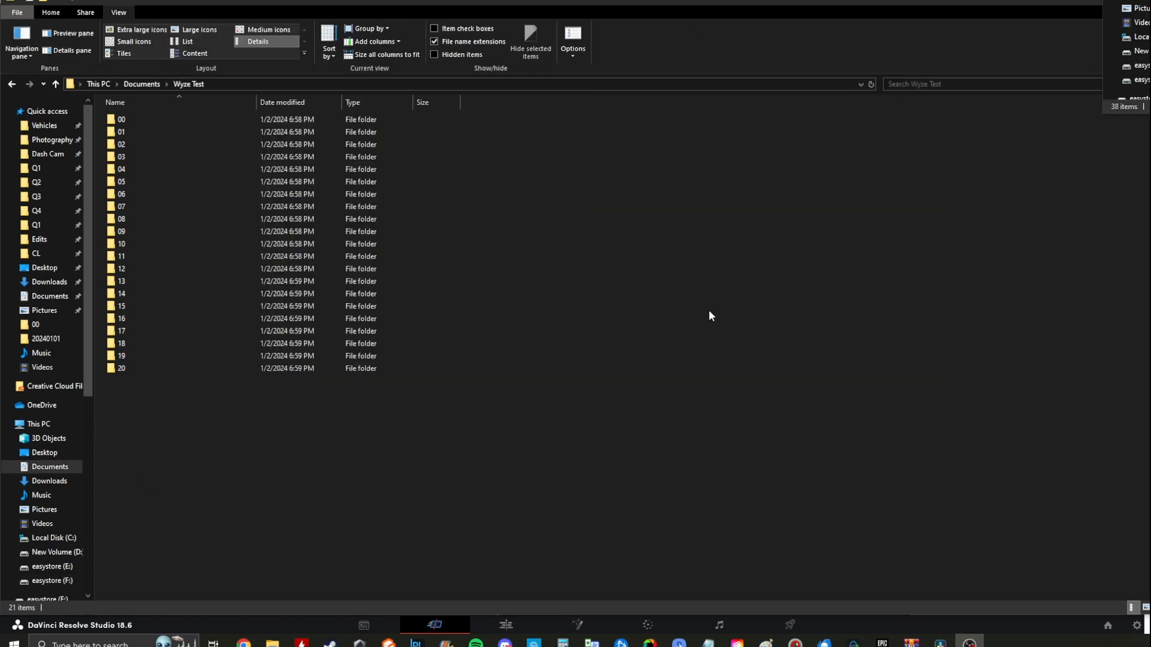
# - In a blank Notepad document, enter the batch script that copies clips into combined, generates files.txt and concatenates them with ffmpeg into output.mp4
pyautogui.click(708, 643)
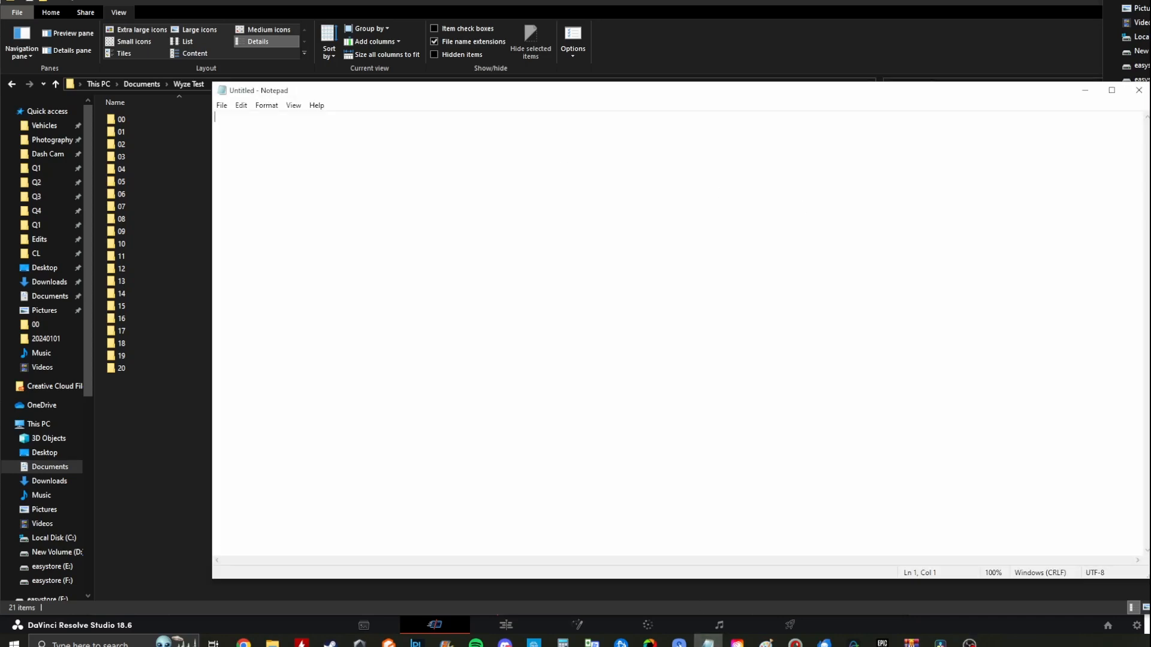
pyautogui.write('@echo off setlocal enabledelayedexpansion  :: Step 1 - Copy files to combined set count=0  :: Create \'combined\' directory if not exists if not exist combined mkdir combined  :: Loop through directories starting with 0 or 1 for /f "delims=" %%d in (\'dir /b /ad ^| findstr "^[01]"\') do (     for %%f in (%%d\\*.mp4) do (         set "paddedNumber=00000000!count!"         set "paddedNumber=!paddedNumber:~-8!"         copy "%%f" "combined\\!paddedNumber!.mp4"         echo copied: "%%f" to "combined\\!paddedNumber!.mp4"         set /a count+=1     ) )  :: Step 2 - Generate files.txt echo. > files.txt  :: Loop through the files in \'combined\' and append their paths to files.txt for %%f in (combined\\*.mp4) do (     echo file \'%%f\' >> files.txt )  echo Files list created: files.txt  :: Step 3 - Use ffmpeg to concatenate ffmpeg -f concat -safe 0 -i files.txt -c:v copy -c:a aac -b:a 128k output.mp4  echo Videos concatenated as output.mp4  pause')
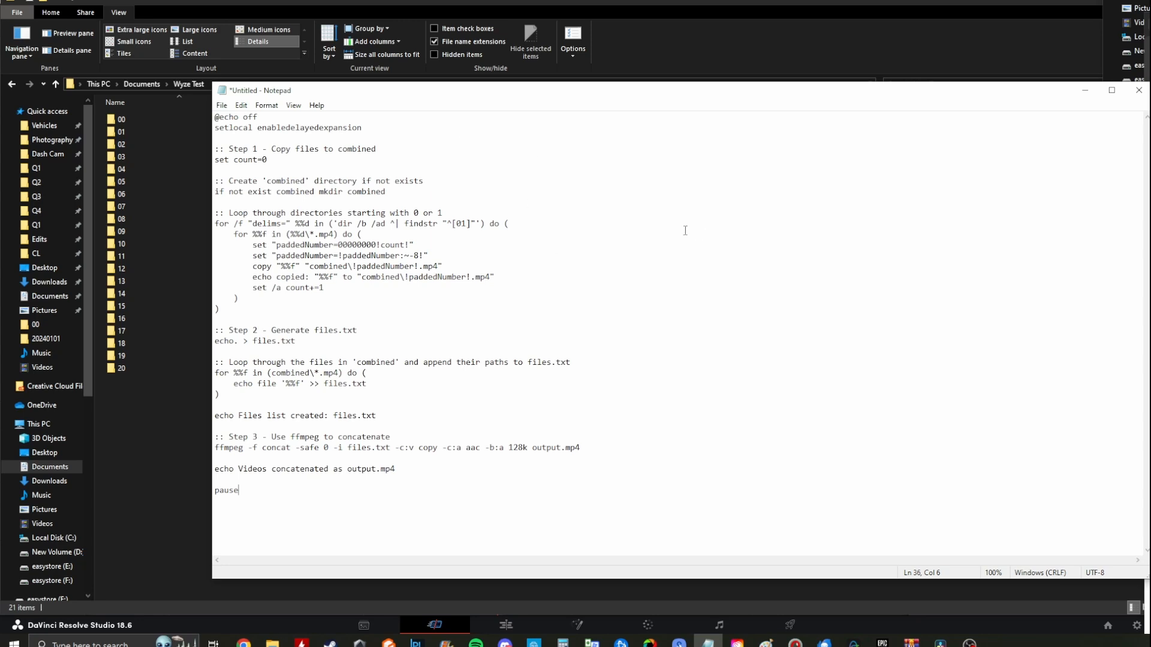
# - Save the script as concatenate.bat with ANSI encoding in the Wyze Test folder under Documents, and close Notepad
pyautogui.click(223, 106)
pyautogui.click(264, 176)
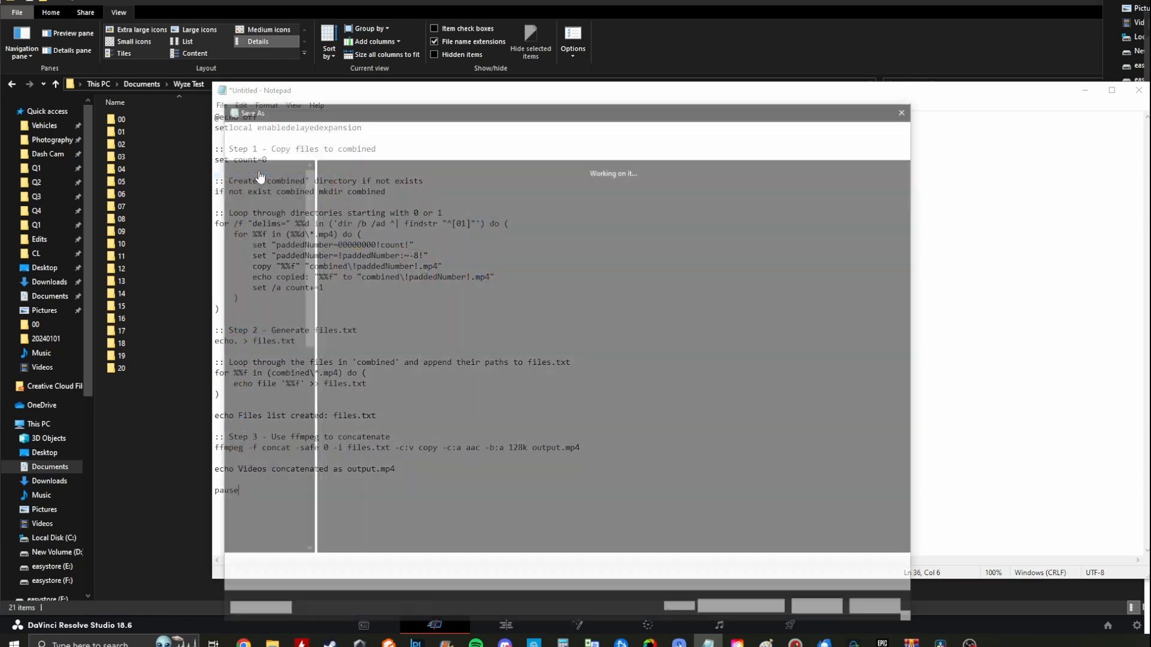
pyautogui.doubleClick(611, 290)
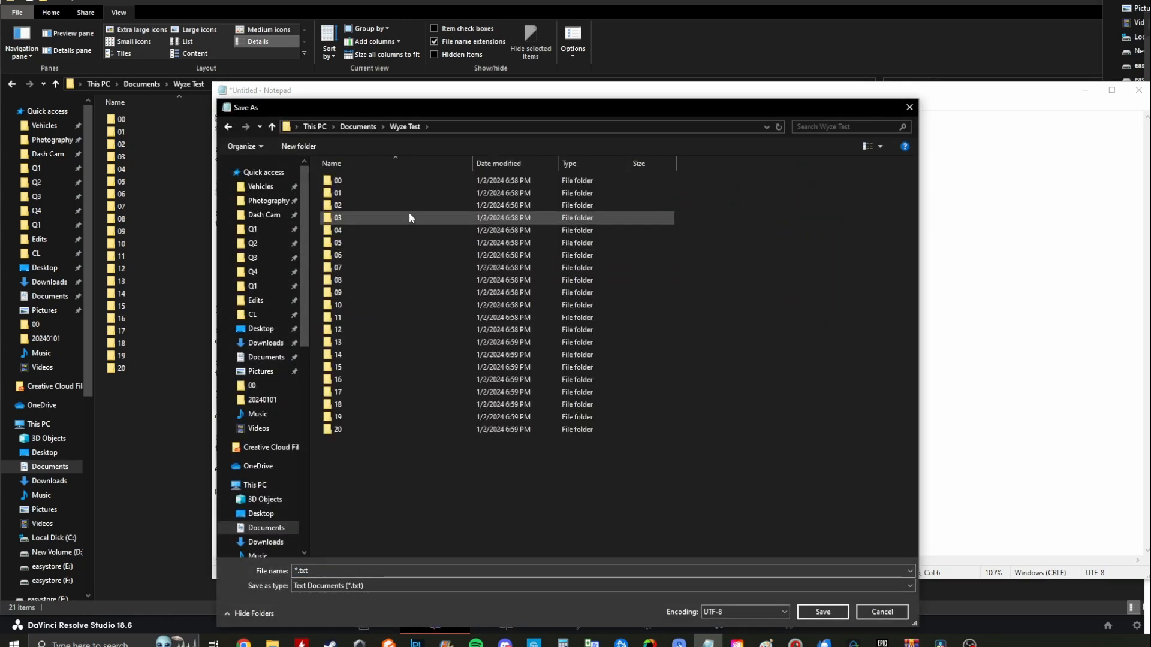
pyautogui.click(377, 570)
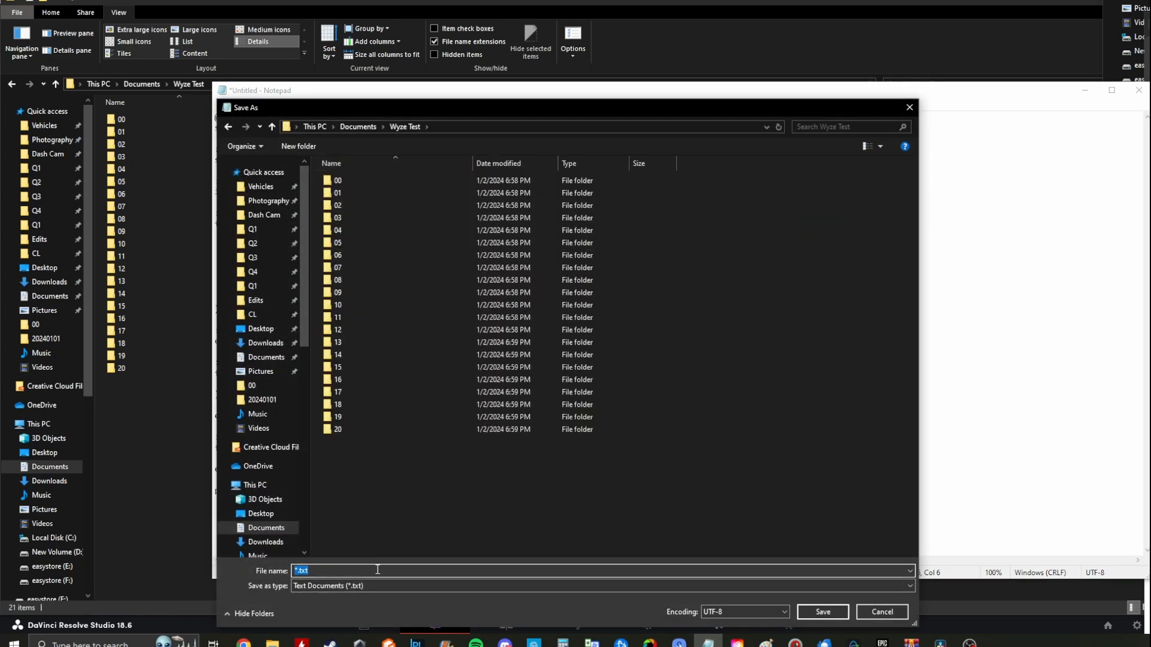
pyautogui.write('concatenate.bat')
pyautogui.click(743, 608)
pyautogui.click(729, 564)
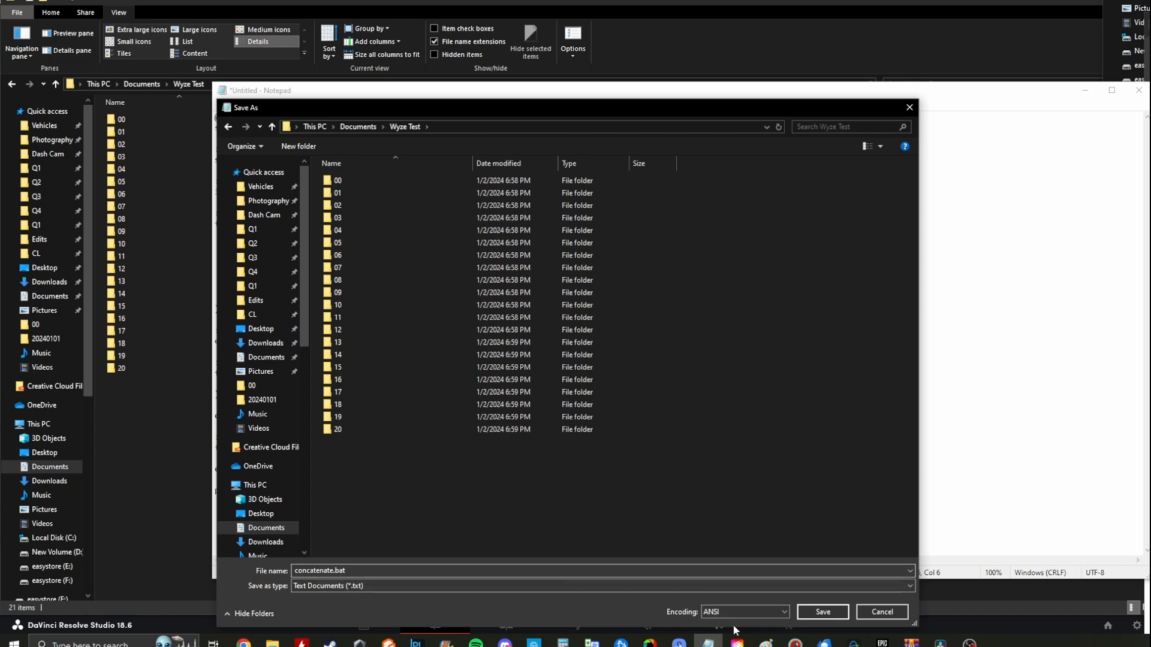
pyautogui.click(818, 612)
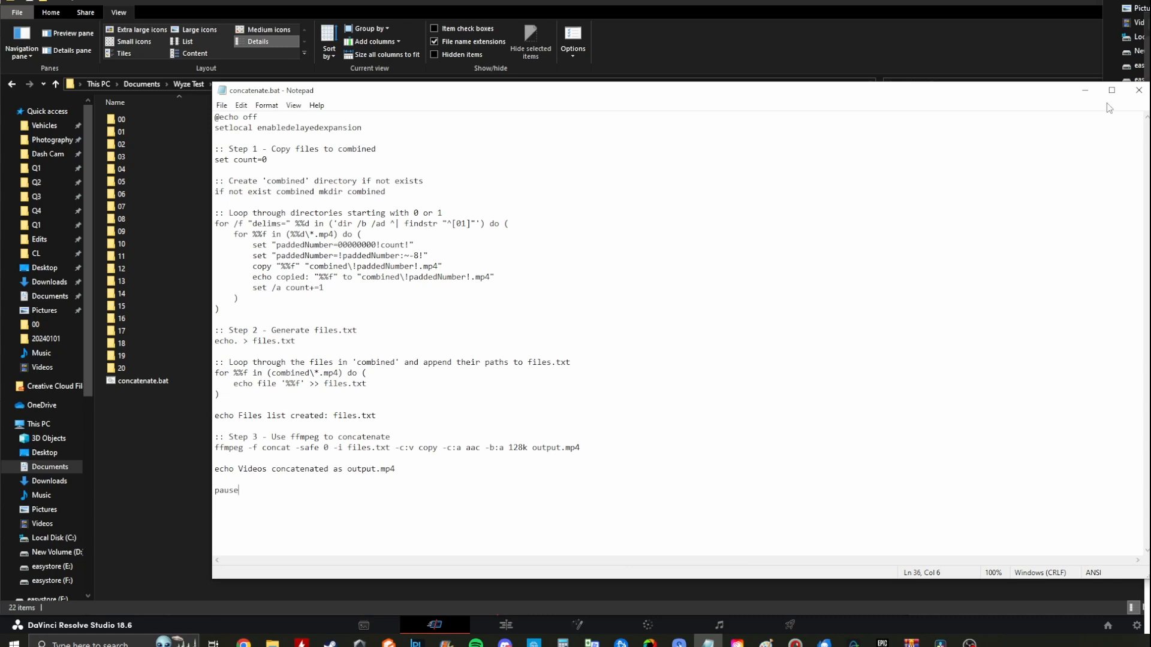
pyautogui.click(1138, 90)
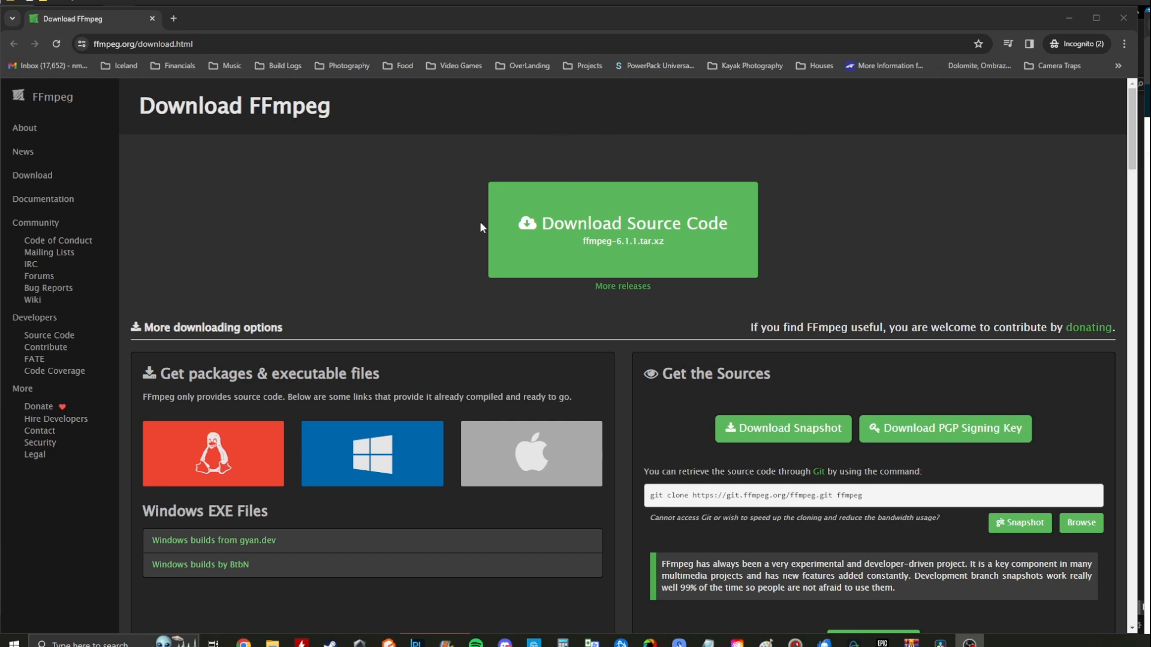
# - On the FFmpeg download page in the browser, show the Windows EXE builds and look over the download options
pyautogui.click(348, 463)
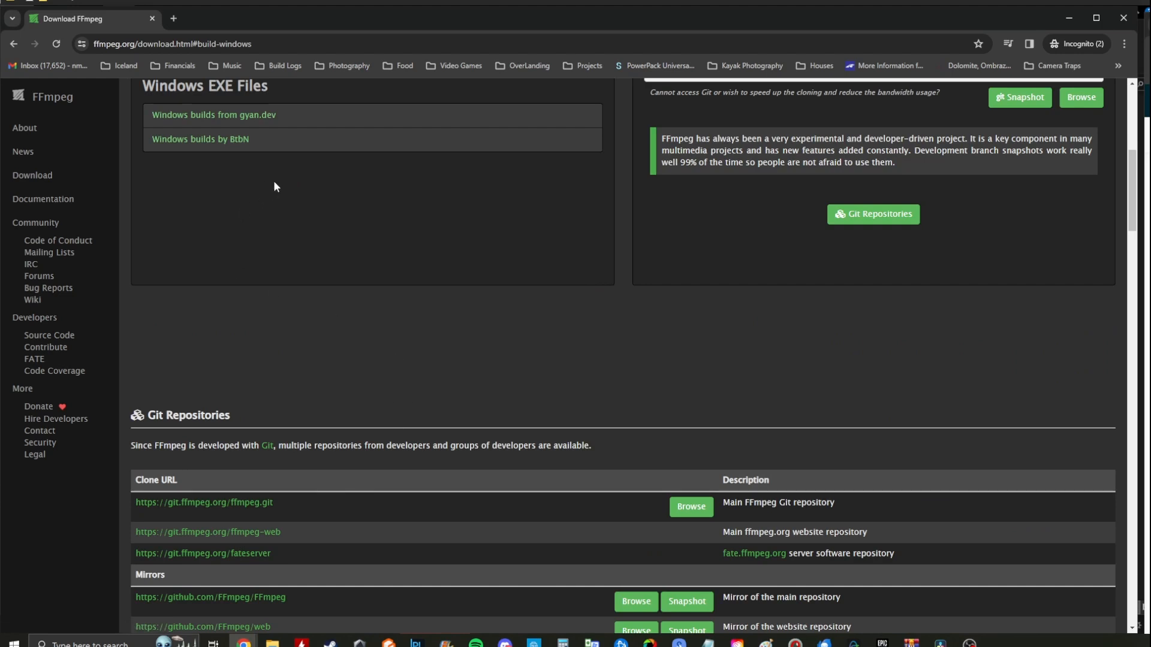
pyautogui.scroll(-2, 448, 348)
pyautogui.scroll(9, 408, 409)
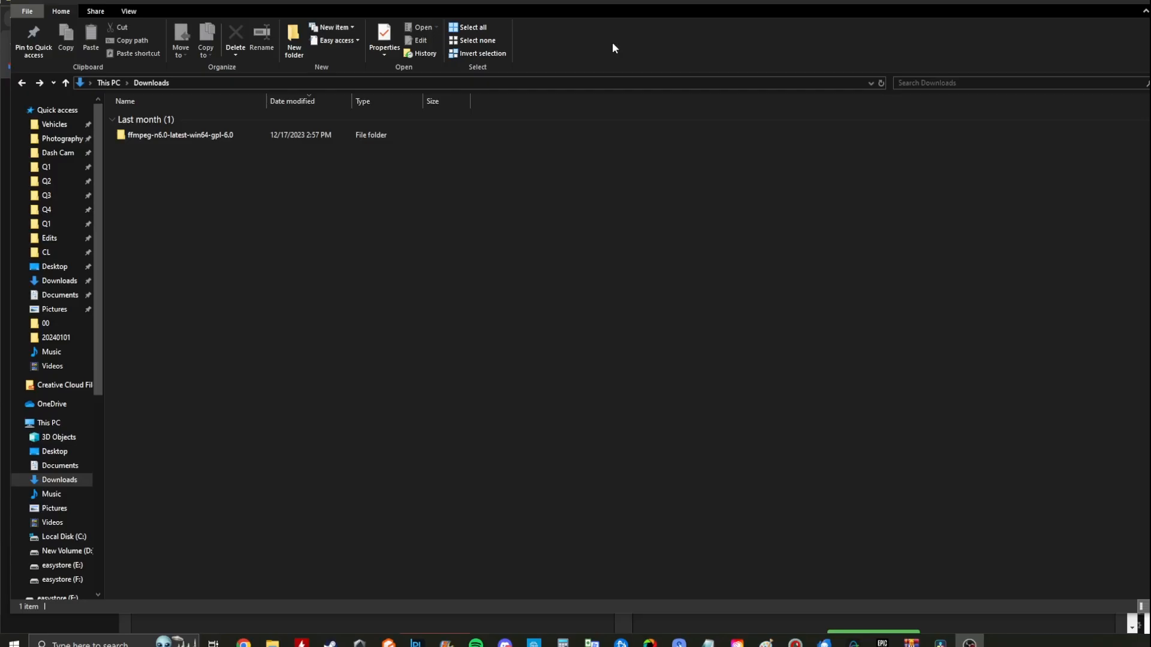
# - Copy ffmpeg.exe from the bin subfolder of the ffmpeg-n6.0-latest-win64-gpl-6.0 folder in Downloads
pyautogui.click(400, 203)
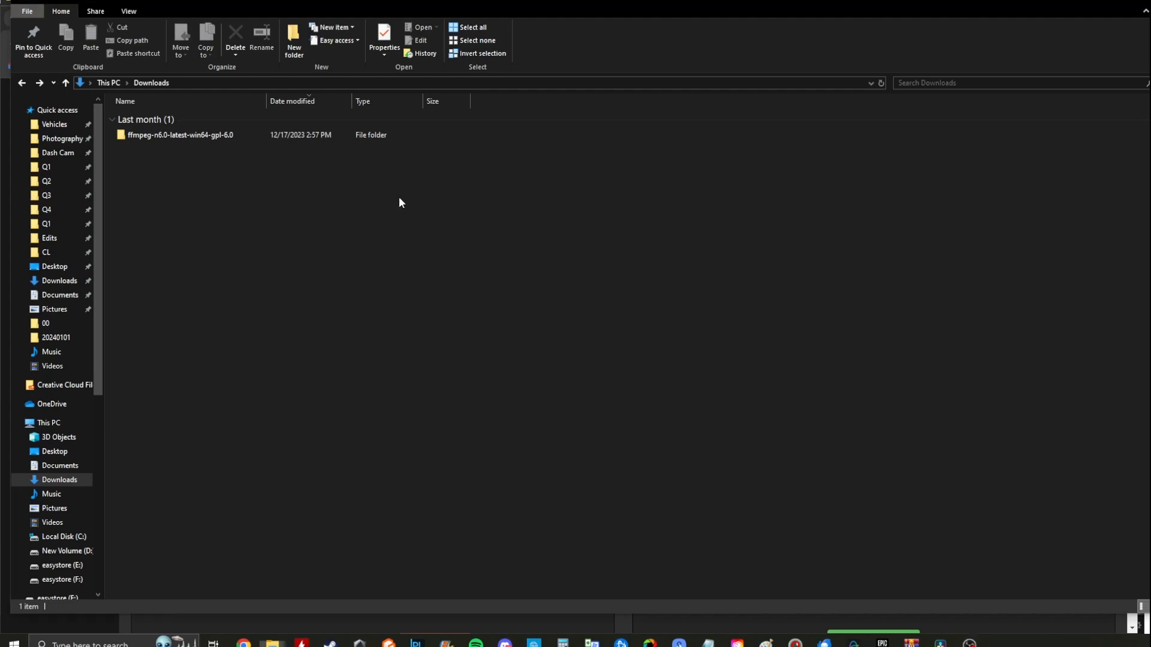
pyautogui.doubleClick(187, 136)
pyautogui.doubleClick(190, 120)
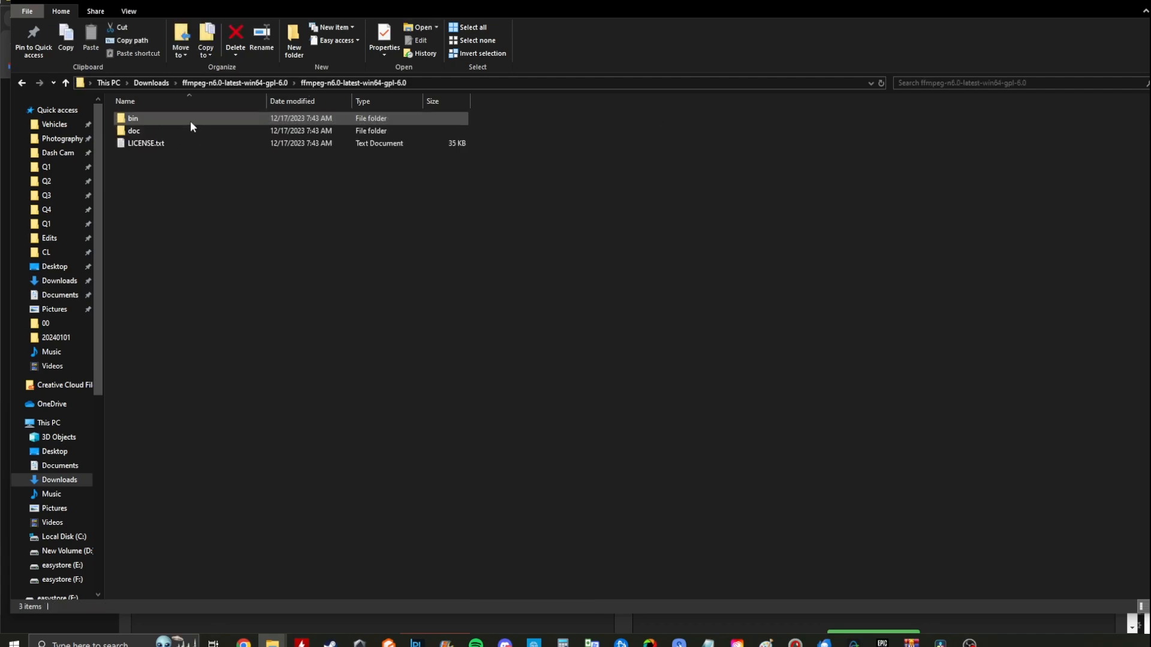
pyautogui.doubleClick(190, 122)
pyautogui.click(174, 118)
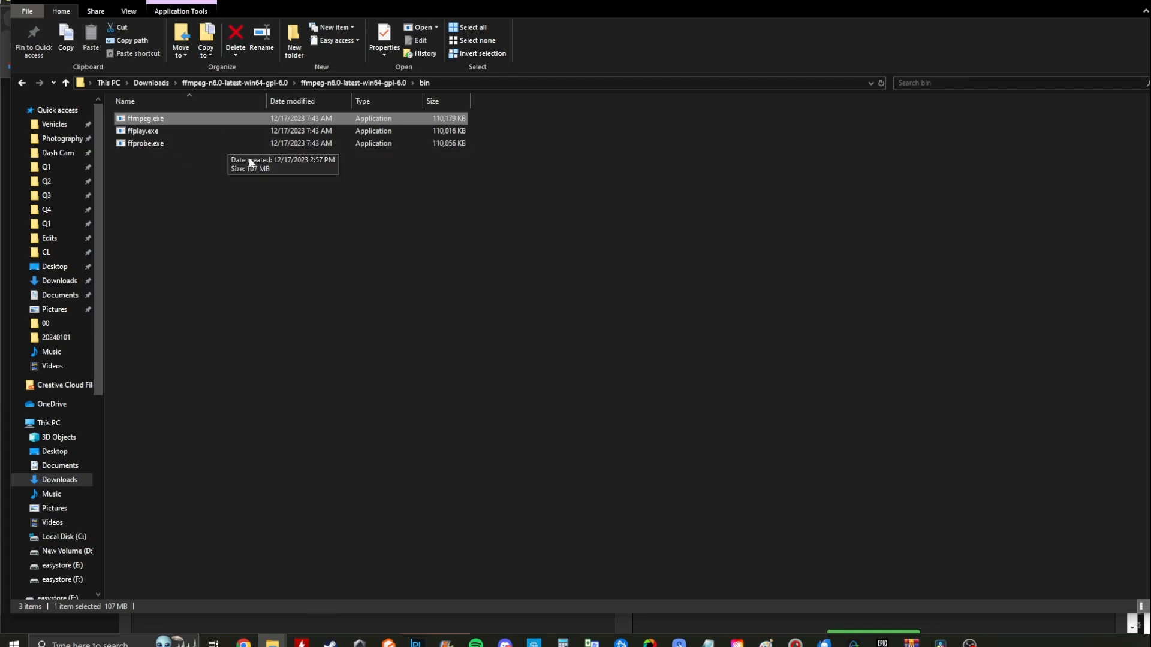
# - Paste ffmpeg.exe into the Wyze Test folder under Documents, alongside concatenate.bat
pyautogui.click(1097, 5)
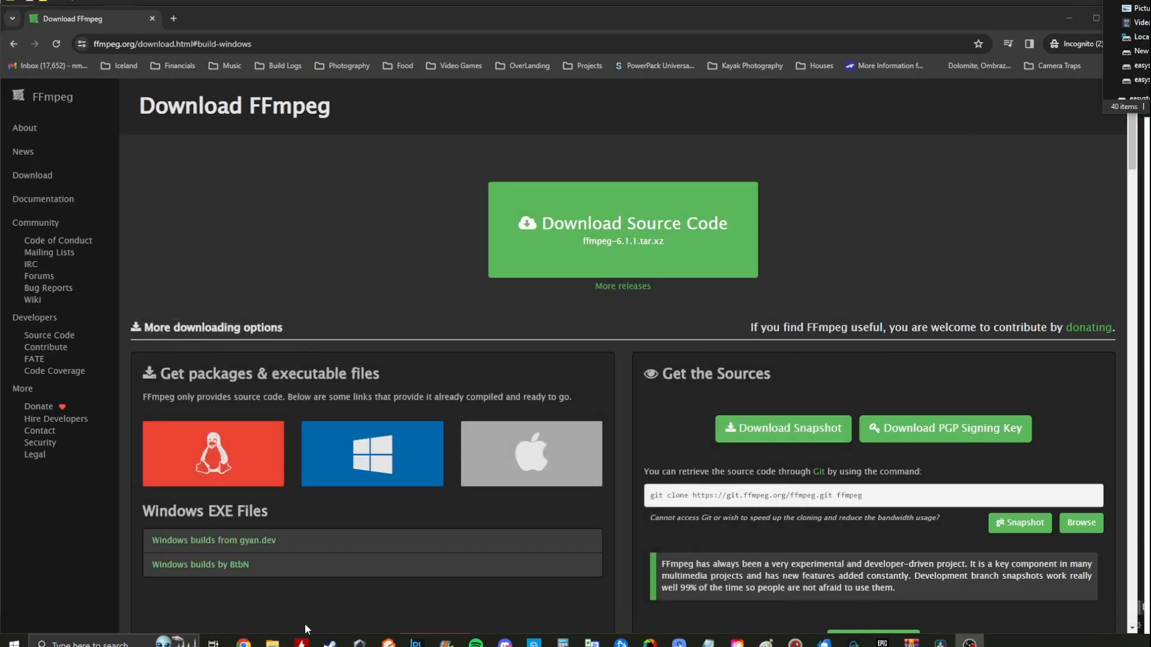
pyautogui.moveTo(272, 641)
pyautogui.click(171, 613)
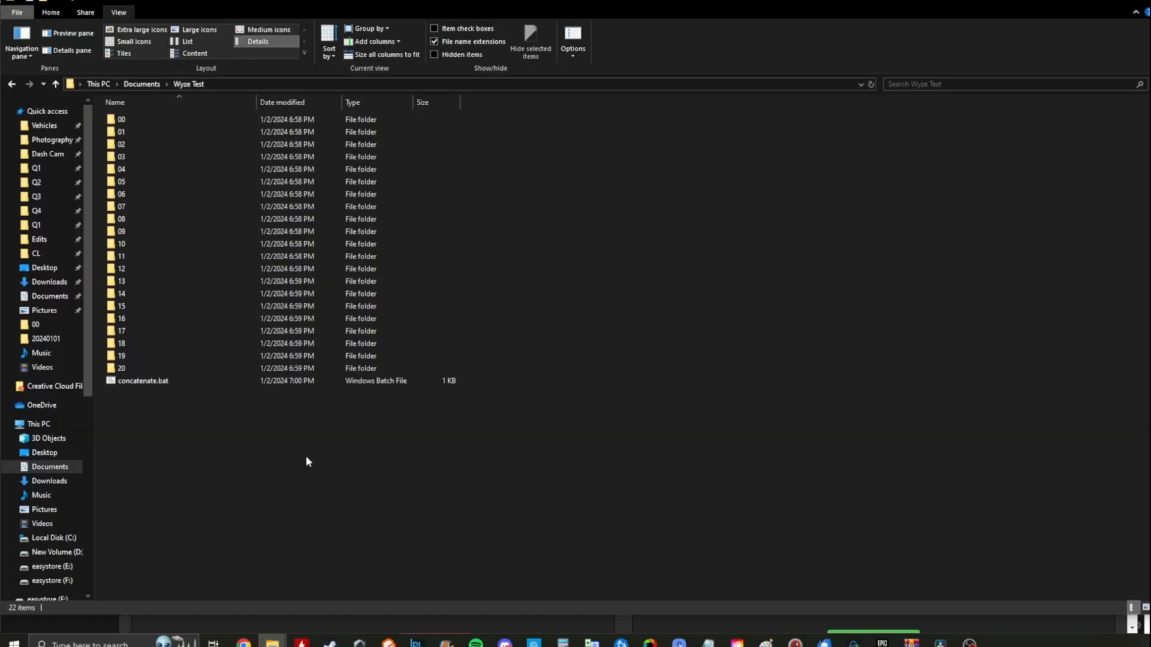
pyautogui.hotkey('ctrl', 'v')
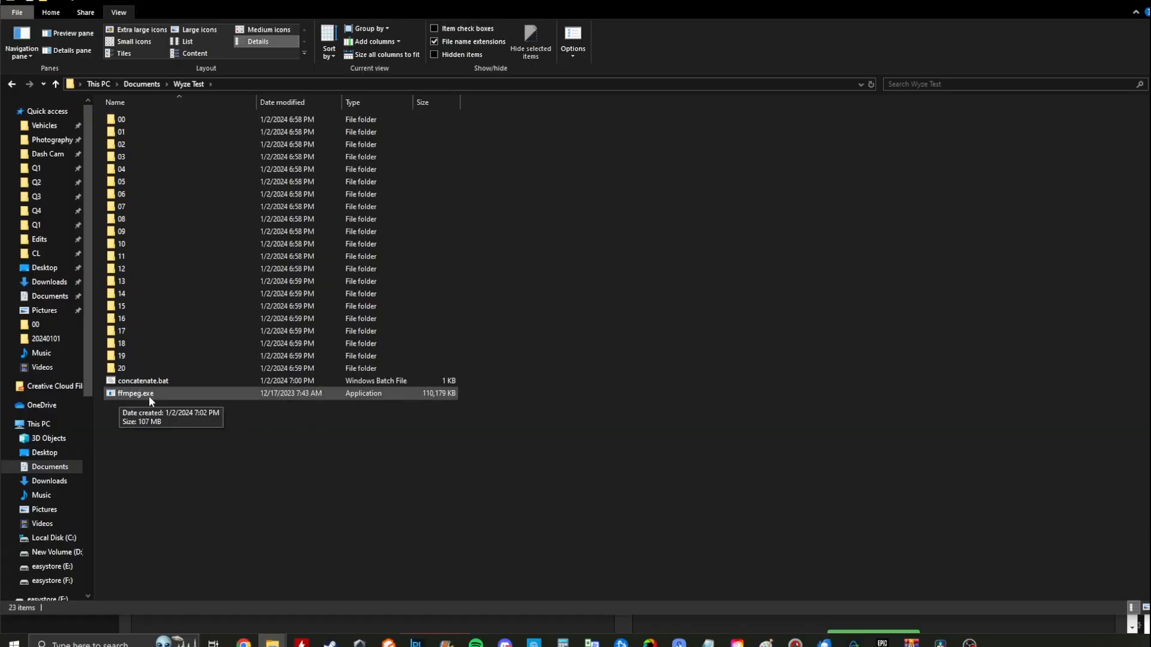
# - Run concatenate.bat in the Wyze Test folder to build output.mp4, and dismiss the command window once it has completed
pyautogui.doubleClick(204, 379)
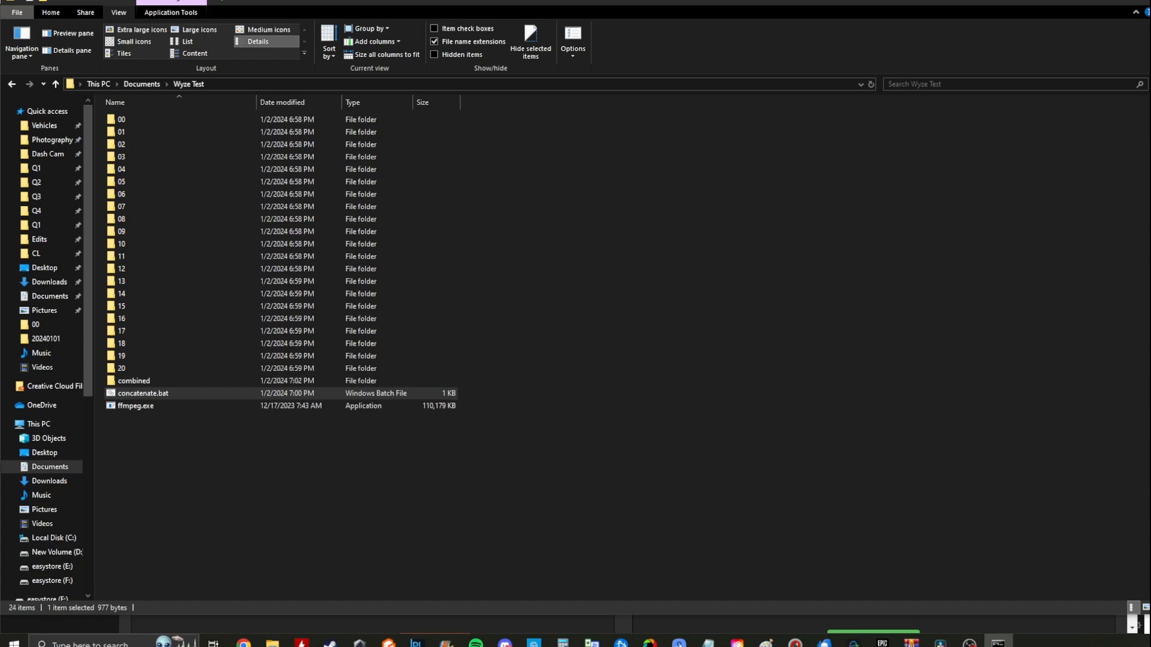
pyautogui.moveTo(696, 135); pyautogui.dragTo(741, 152)
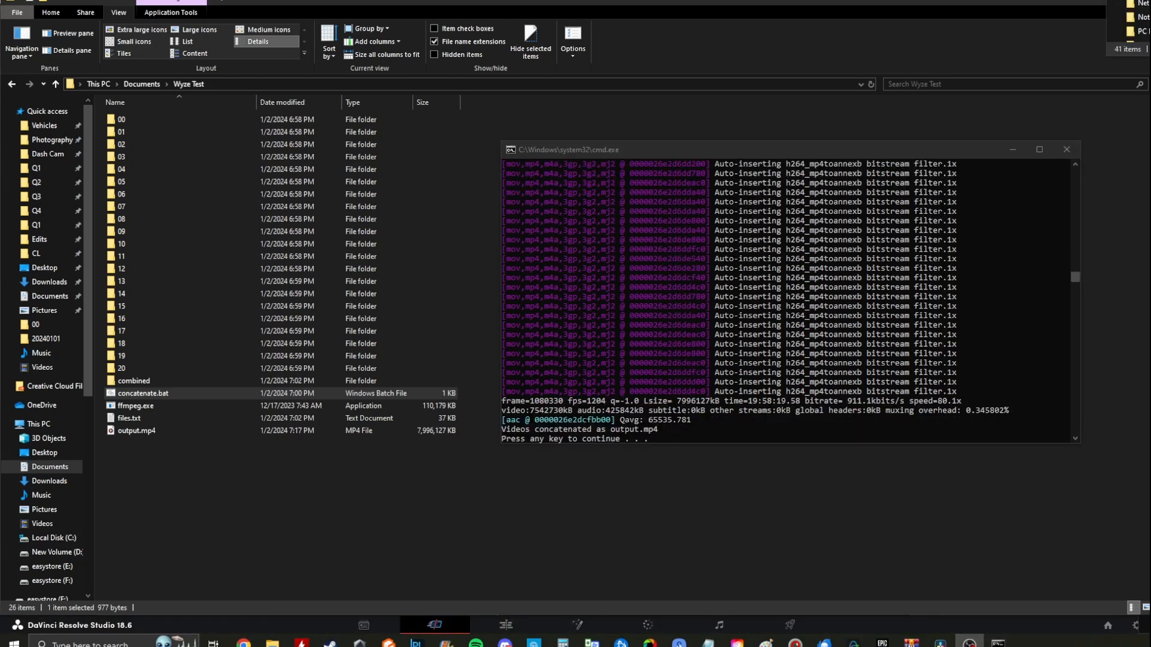
pyautogui.click(668, 440)
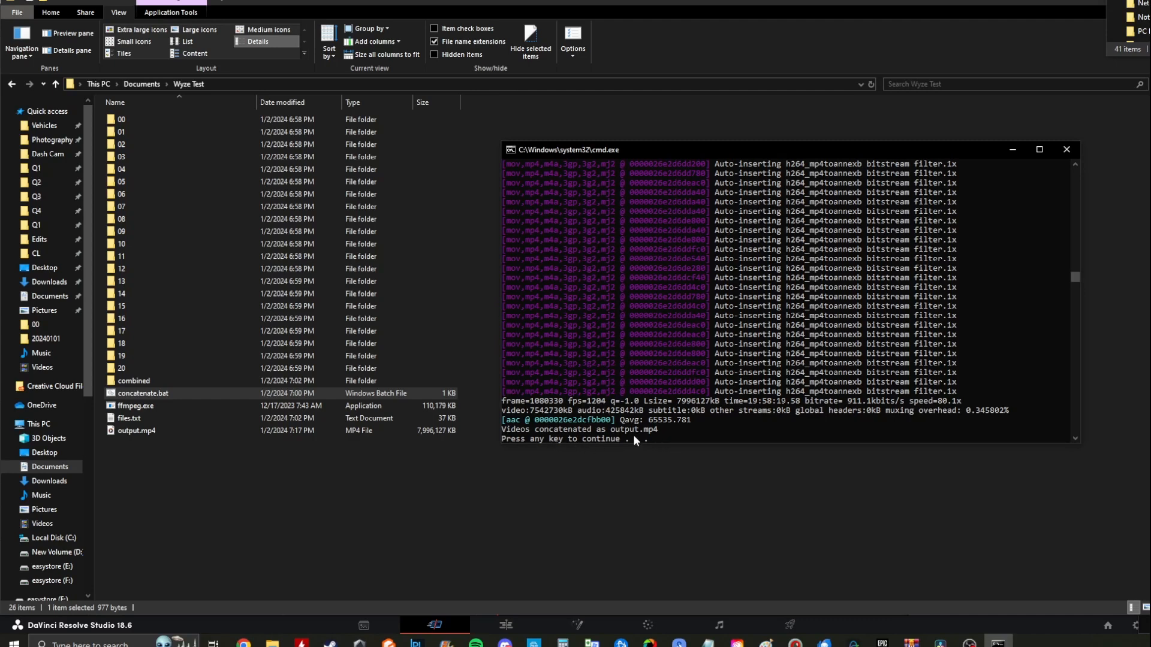
pyautogui.press('Return')
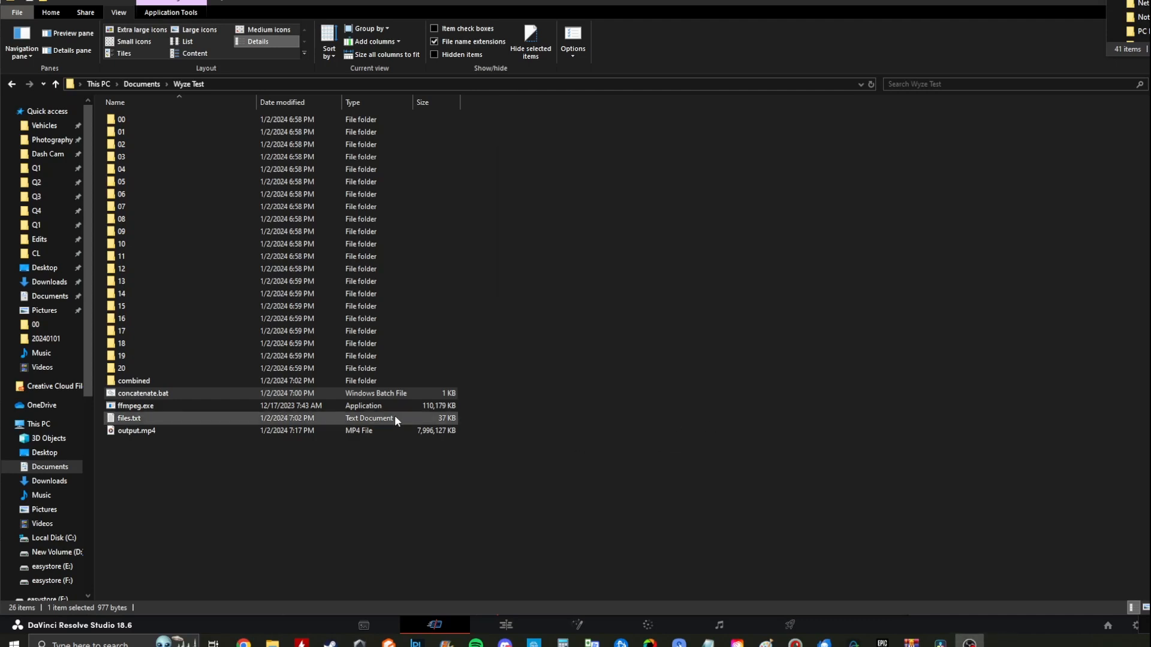
# - Play output.mp4 in Media Player and scrub from the start to the end to check the combined footage
pyautogui.doubleClick(228, 431)
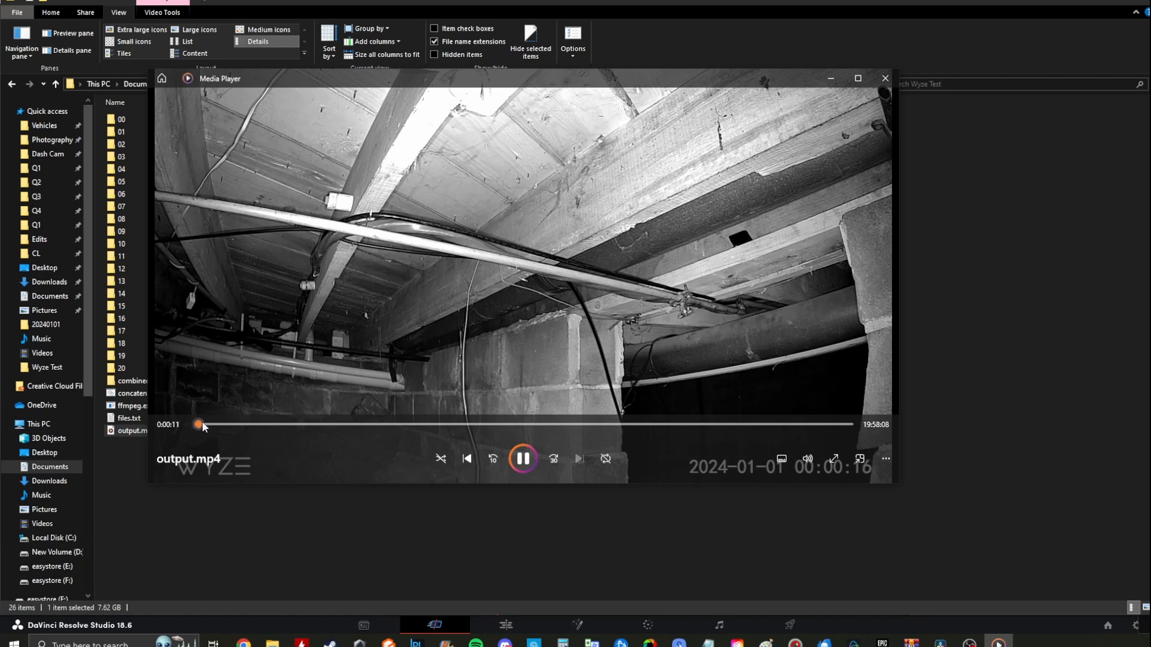
pyautogui.moveTo(199, 424); pyautogui.dragTo(863, 432)
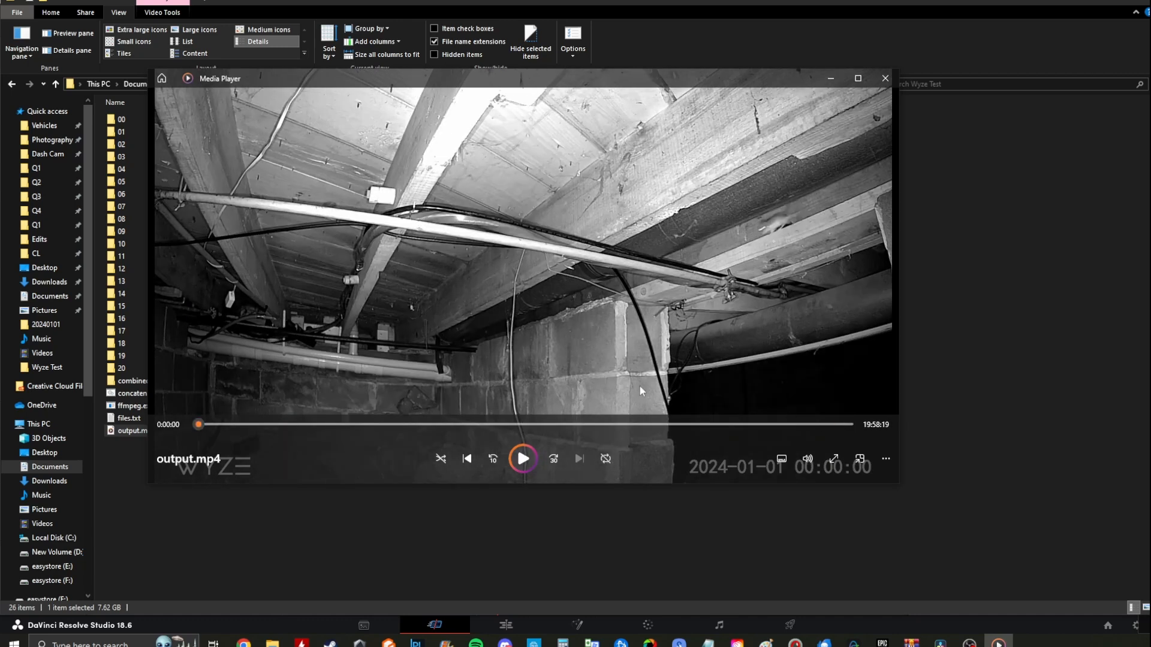